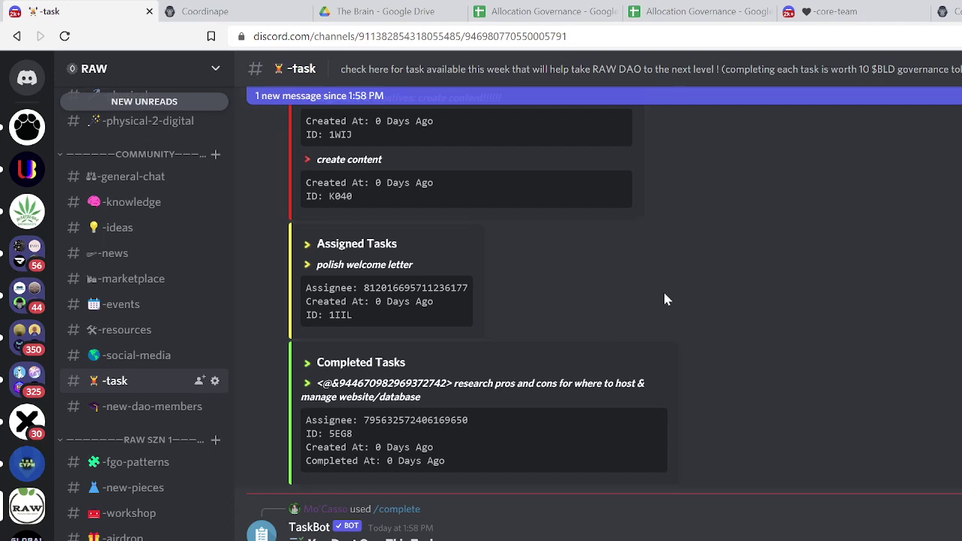
Review the unassigned, assigned and completed TaskBot tasks in the RAW server's -task channel history
scroll(665, 294, up, 10)
scroll(665, 299, up, 10)
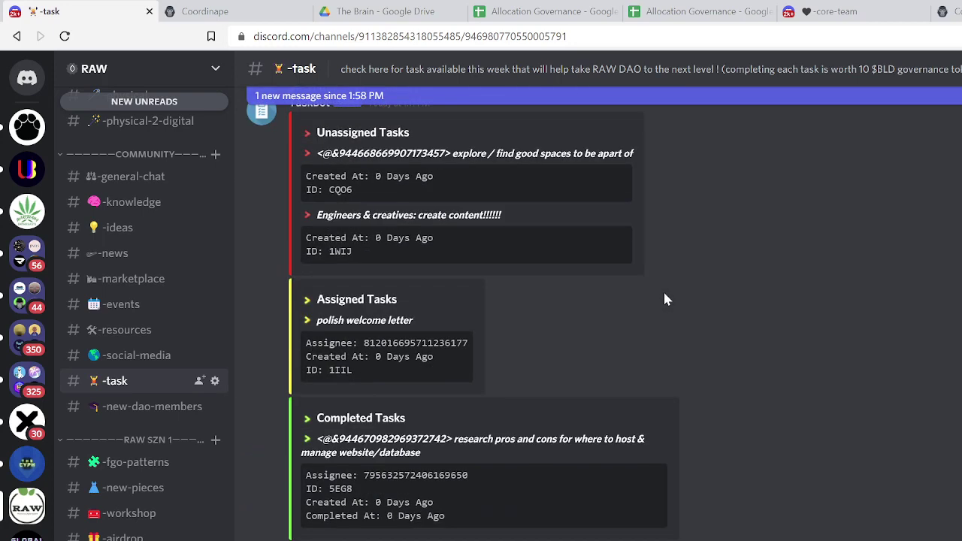
scroll(664, 299, up, 5)
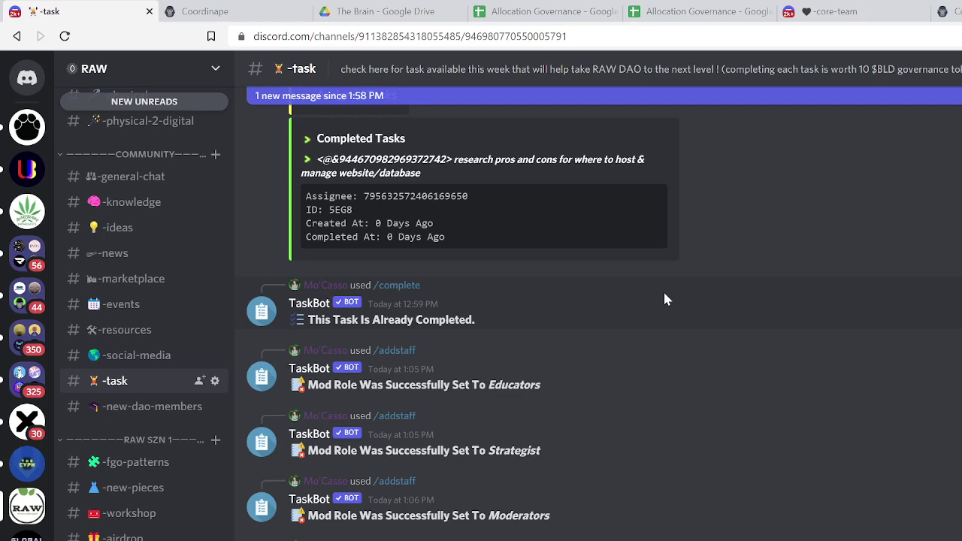
scroll(665, 299, up, 4)
scroll(663, 293, down, 2)
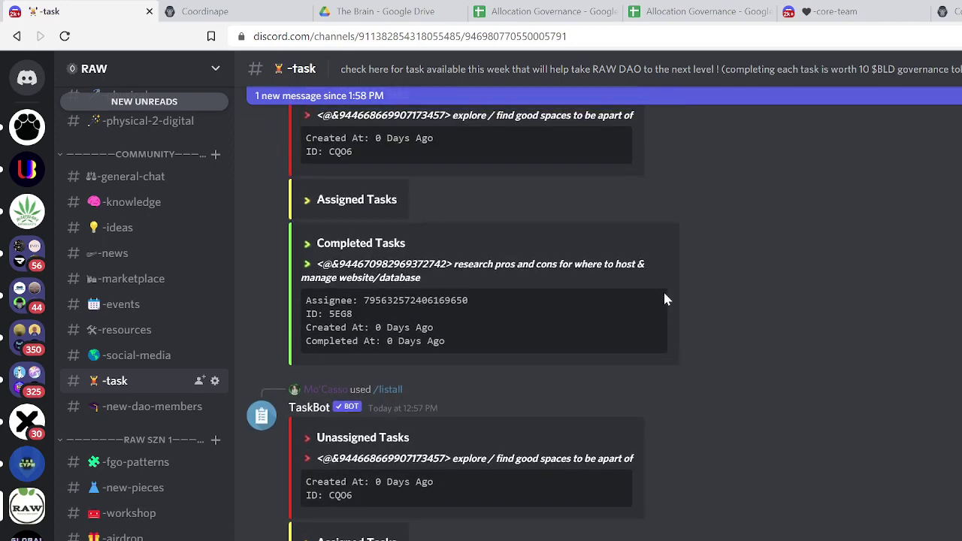
Switch to the Allocation Governance spreadsheet and review the task allocations on the RAW governance contribution sheet
click(672, 21)
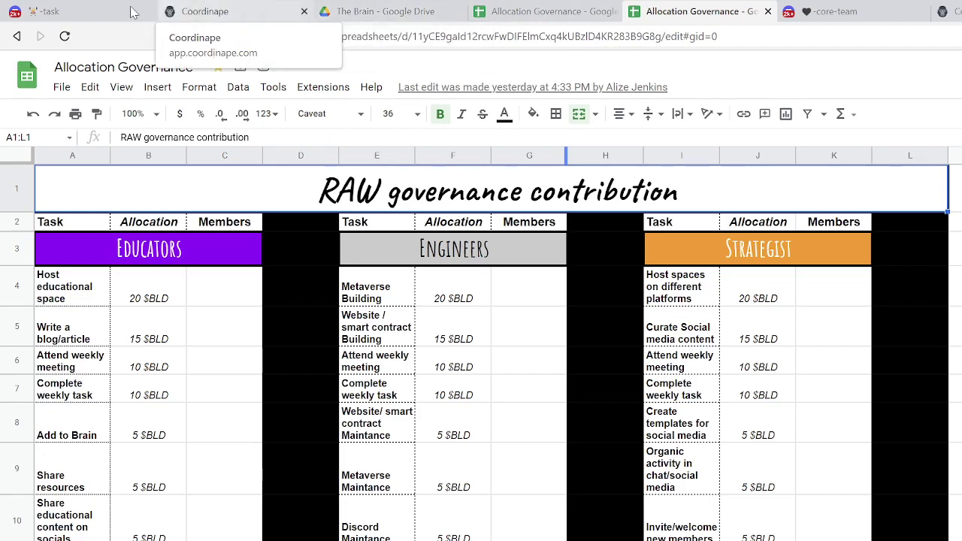
click(46, 11)
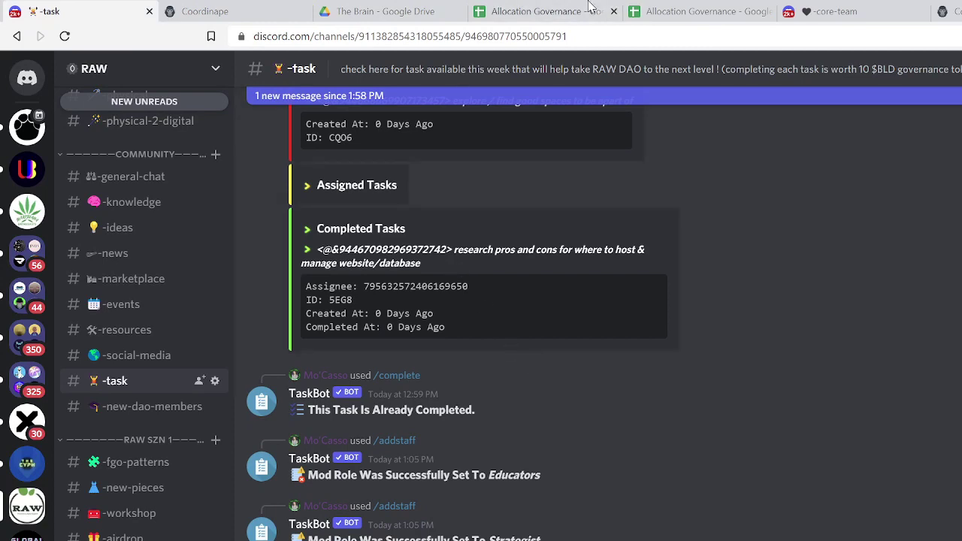
click(560, 12)
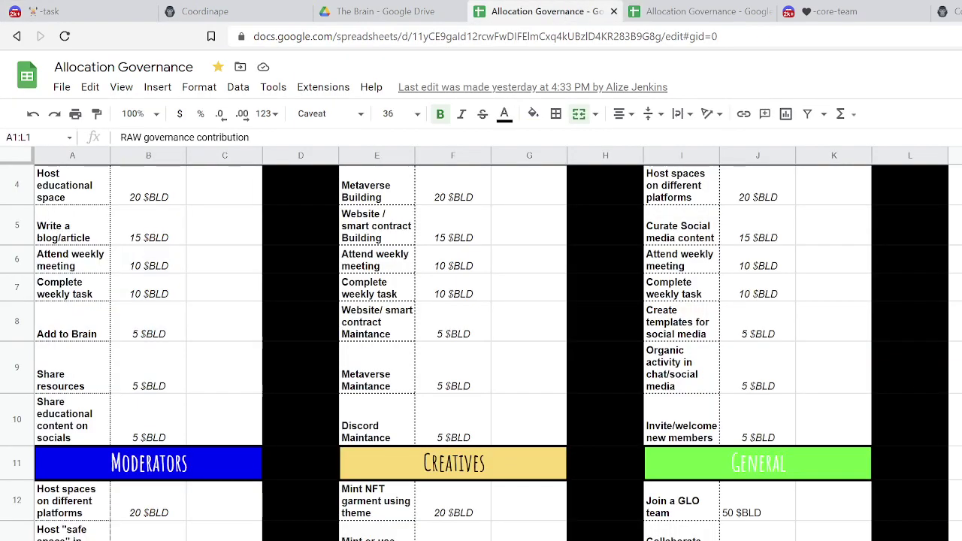
click(211, 536)
scroll(219, 393, up, 3)
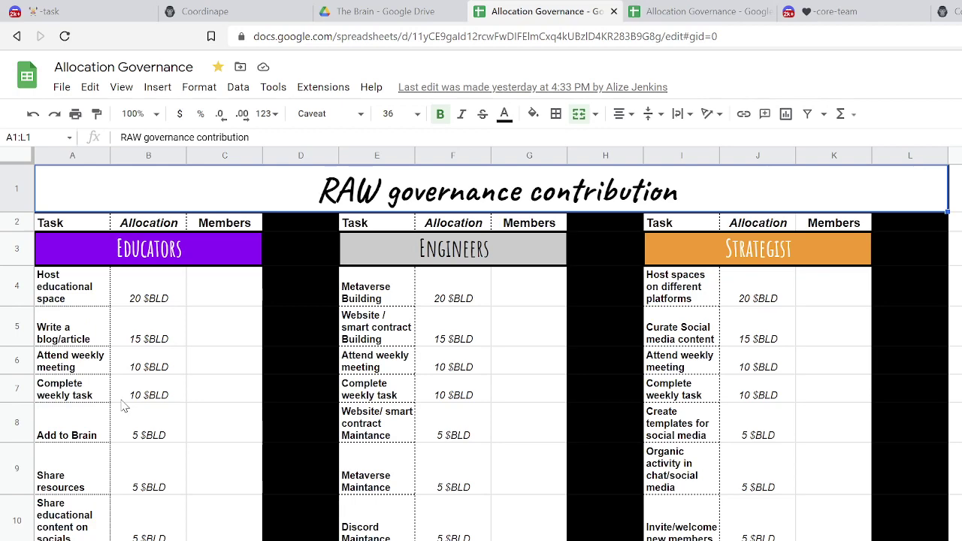
Switch to Discord's -task channel, create a HOST WORKSHOP SPACE task with TaskBot's /new command, and run /complete
click(34, 10)
scroll(519, 435, down, 5)
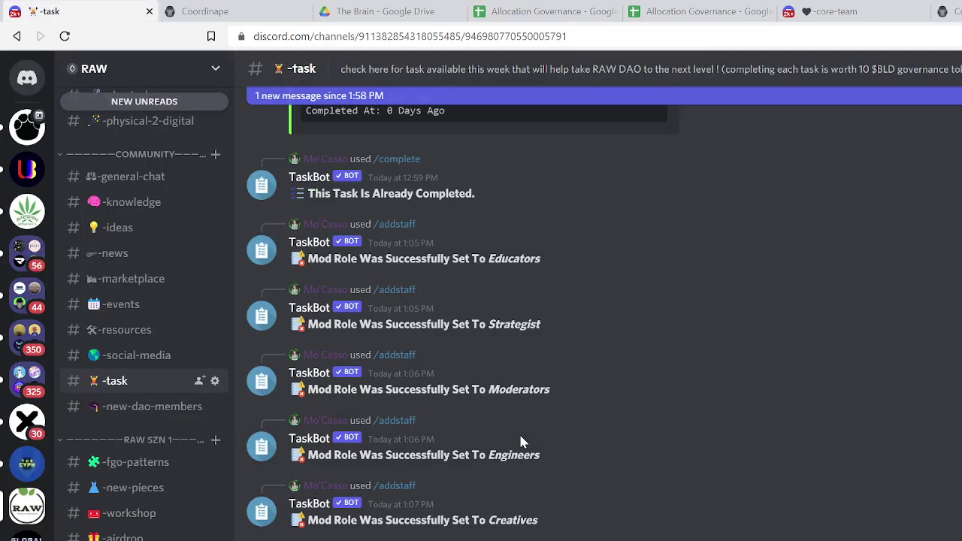
scroll(519, 433, down, 5)
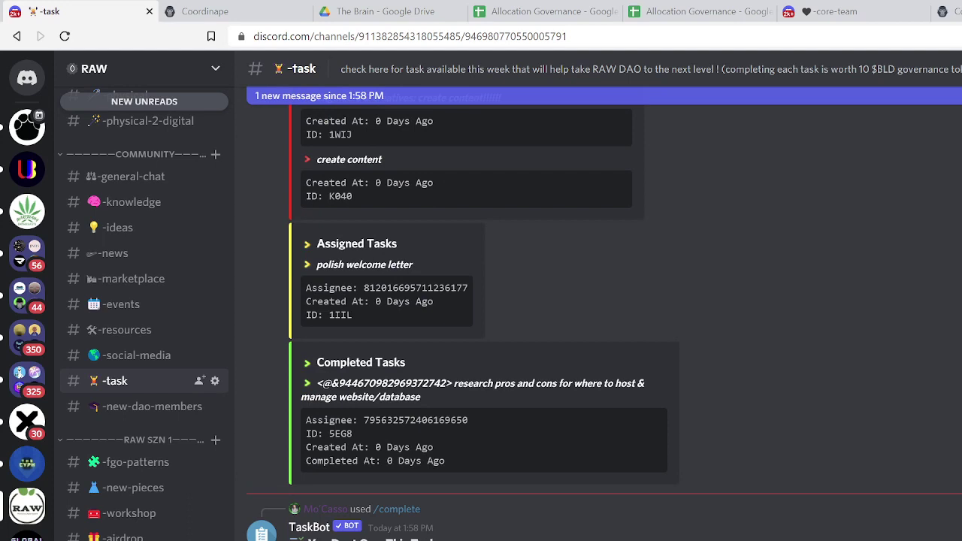
text(/)
key(Escape)
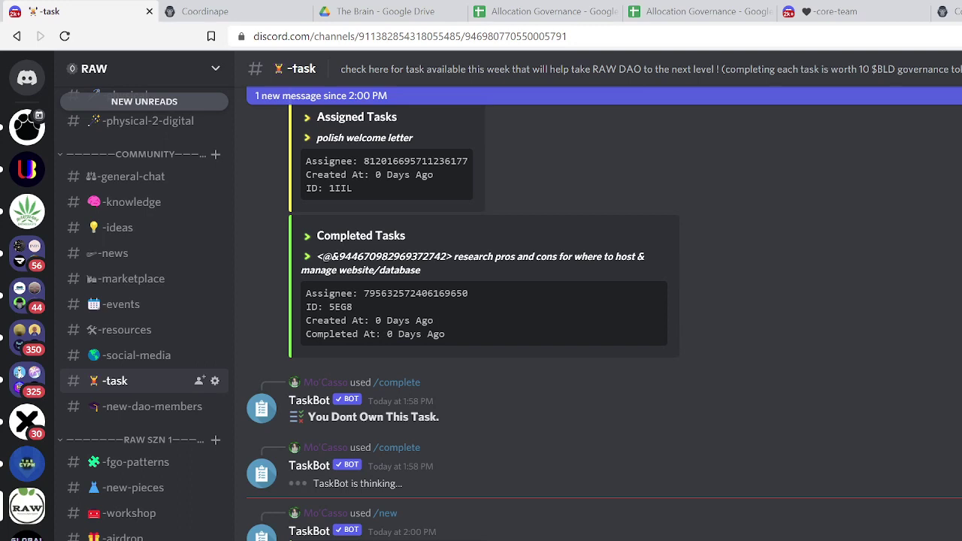
text(/)
key(BackSpace)
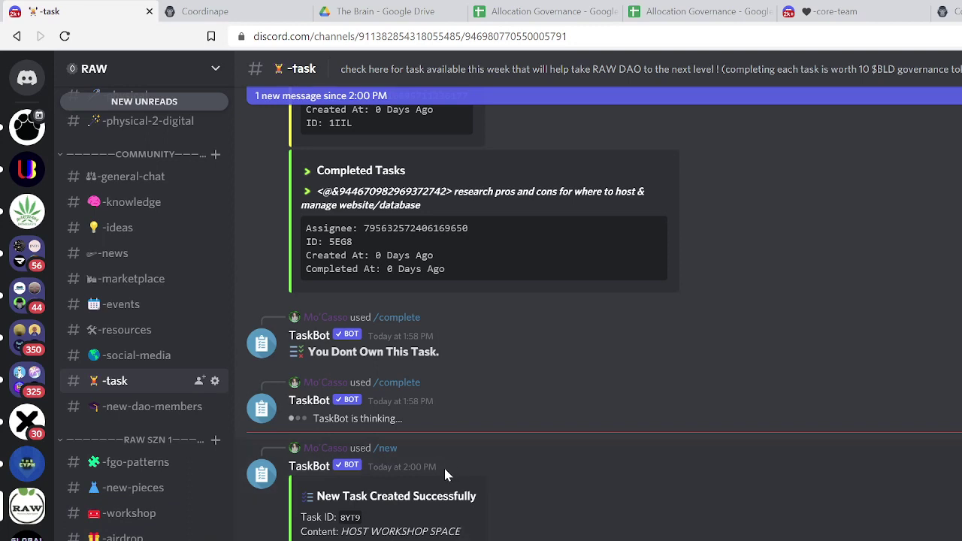
Switch to the Allocation Governance spreadsheet and check the Date and Description cells for the NFT garment task in the Creatives Weekly Tracker
click(518, 13)
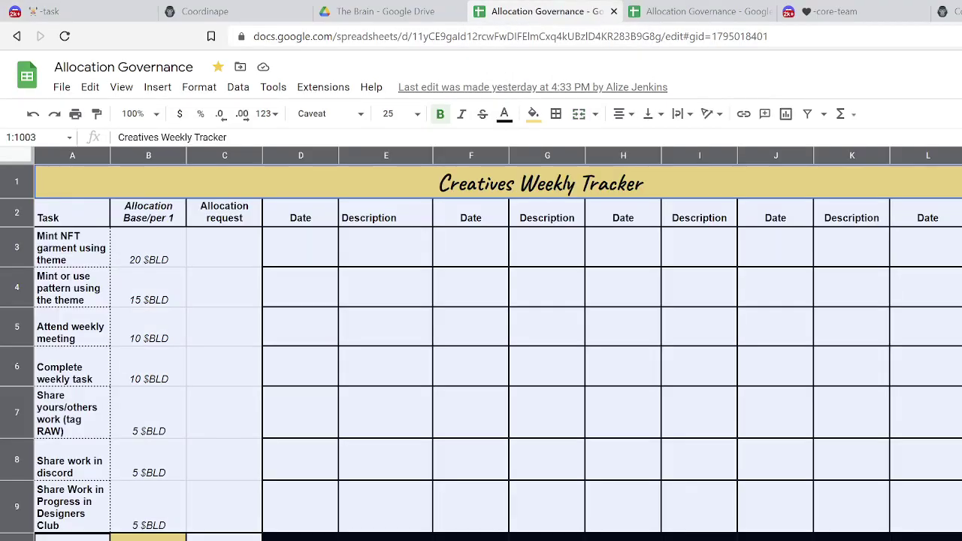
click(325, 255)
click(389, 252)
click(477, 246)
click(517, 246)
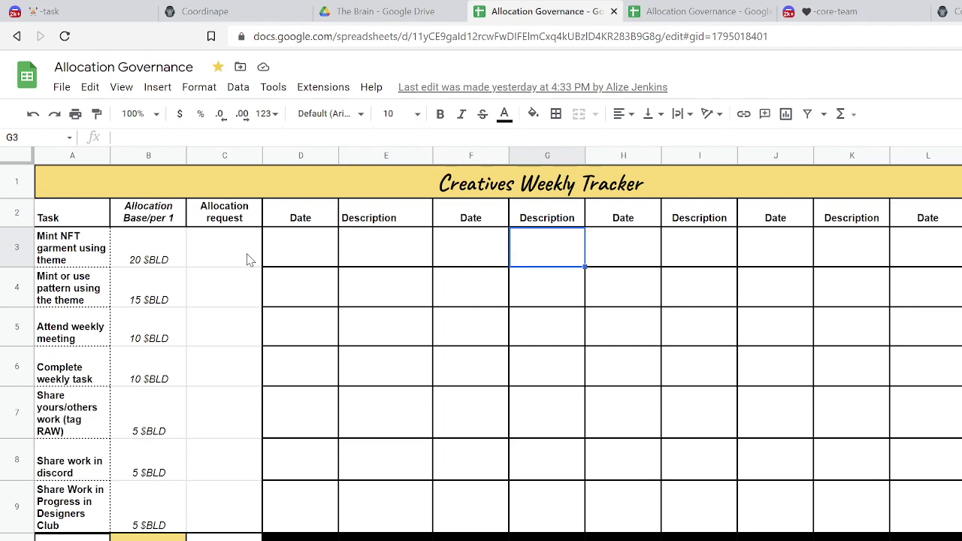
click(309, 254)
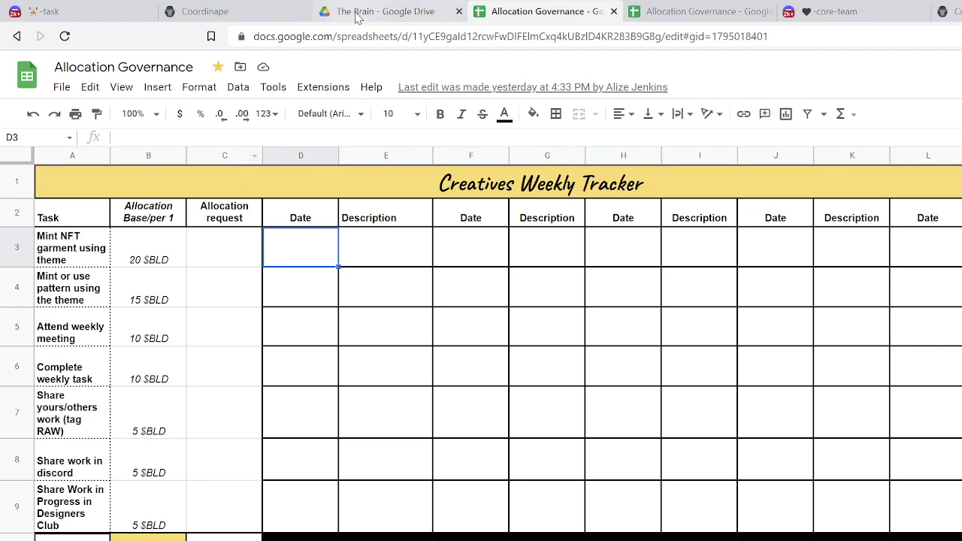
Switch to Discord, look over the governance role channels, and run TaskBot's /list command in the -task channel
click(123, 13)
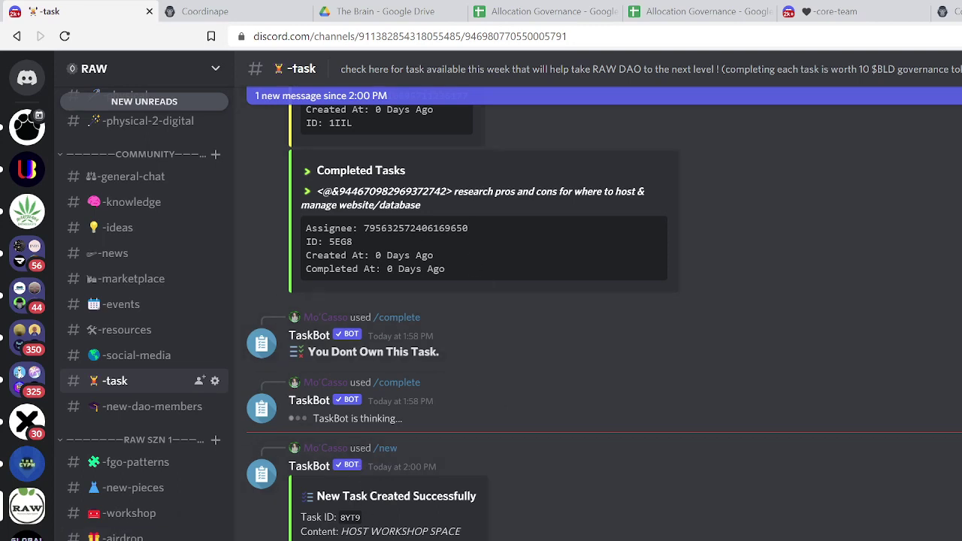
scroll(146, 476, down, 5)
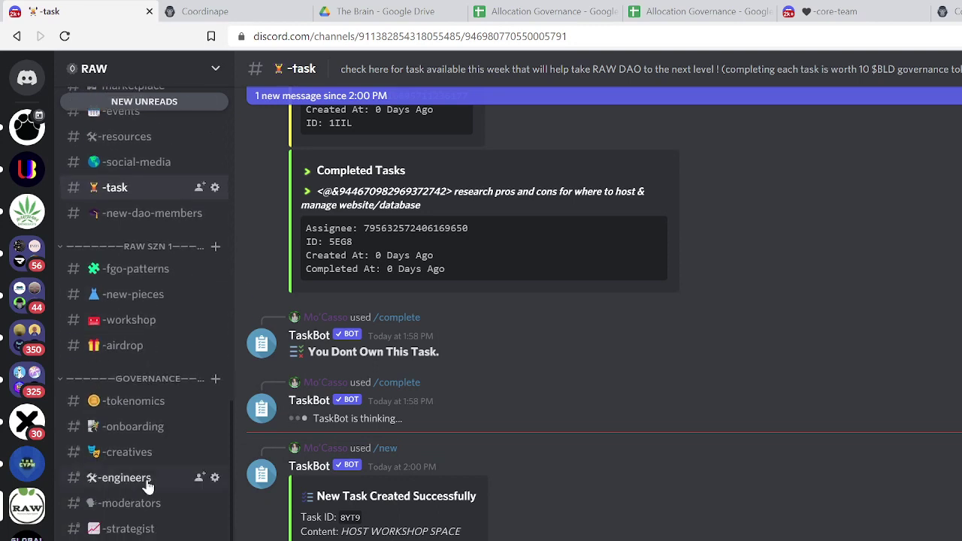
scroll(148, 487, down, 2)
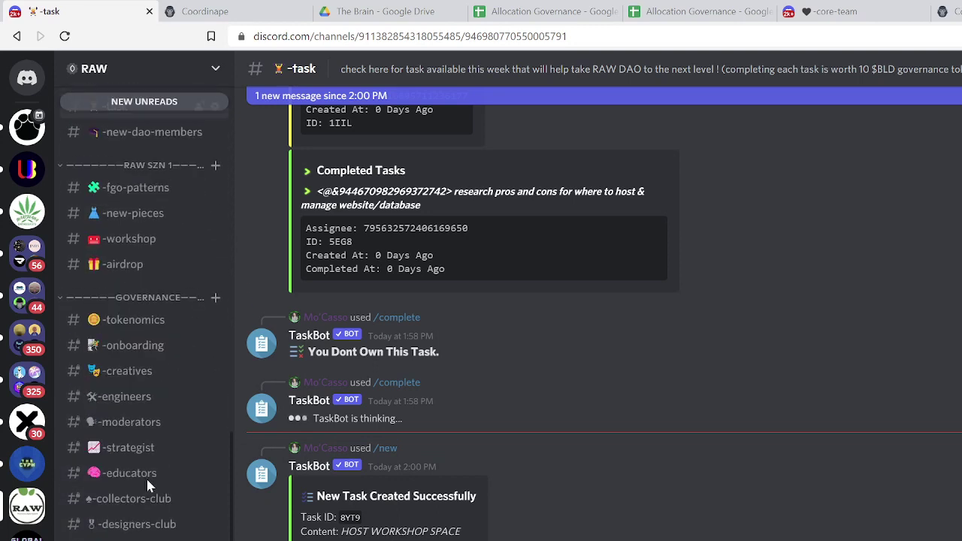
scroll(146, 479, up, 1)
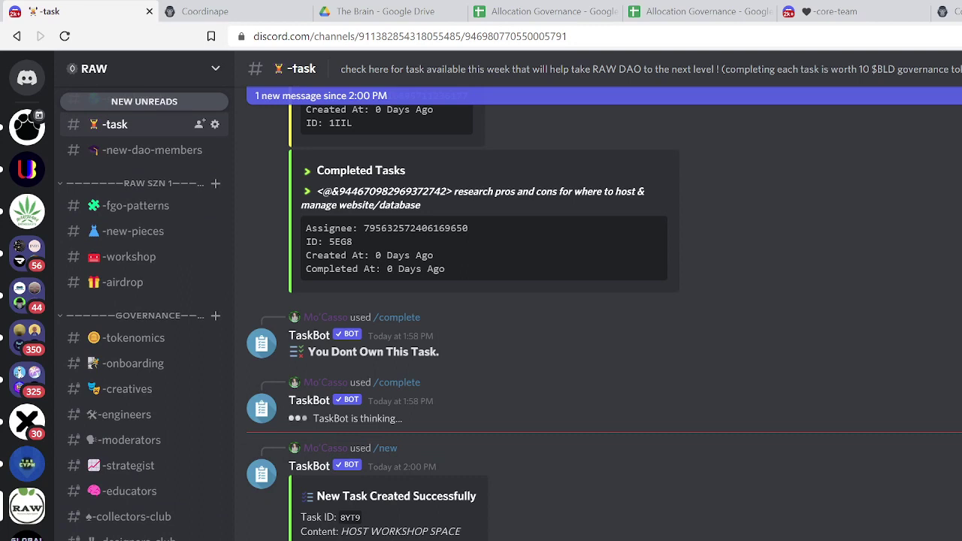
text(/)
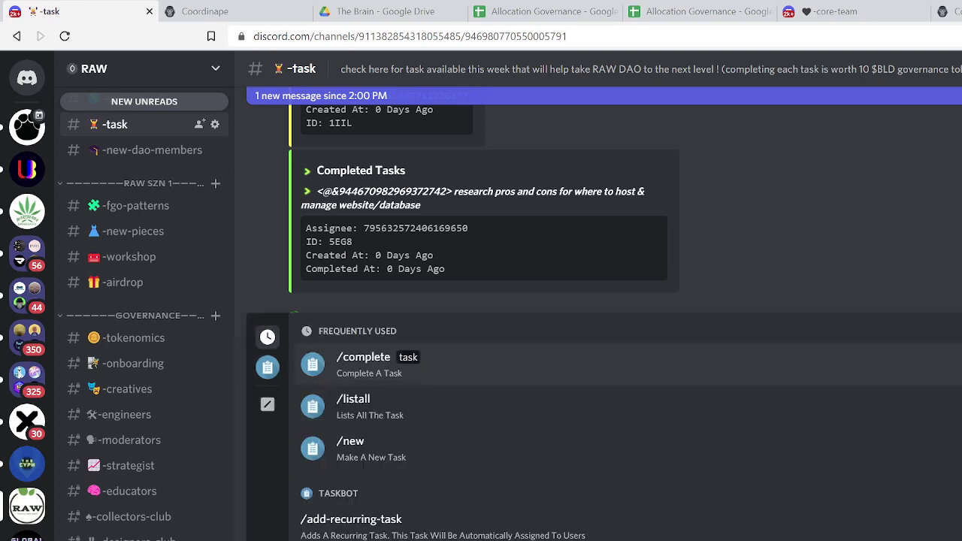
text(li)
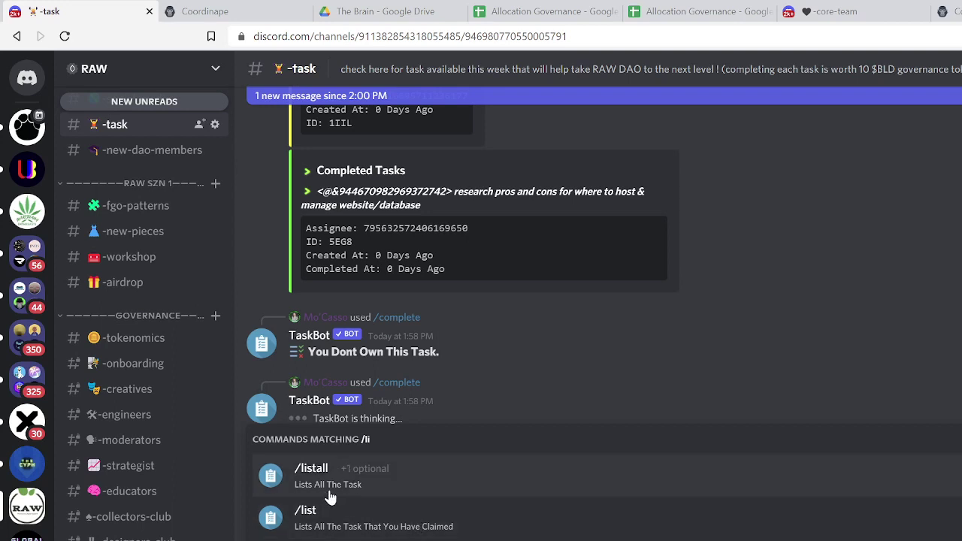
click(374, 528)
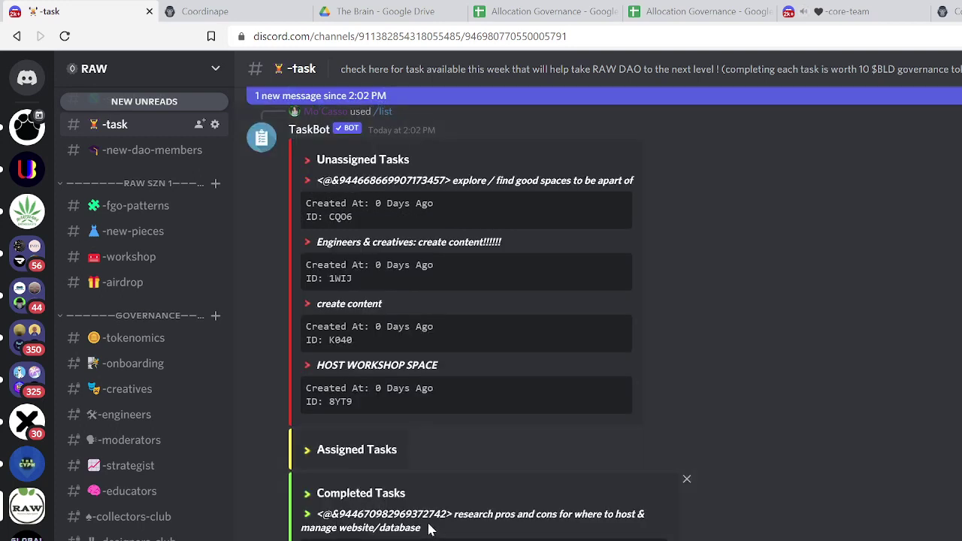
Examine the unassigned and completed tasks in the /list output and compare them with the earlier TaskBot messages
drag(429, 530, 453, 513)
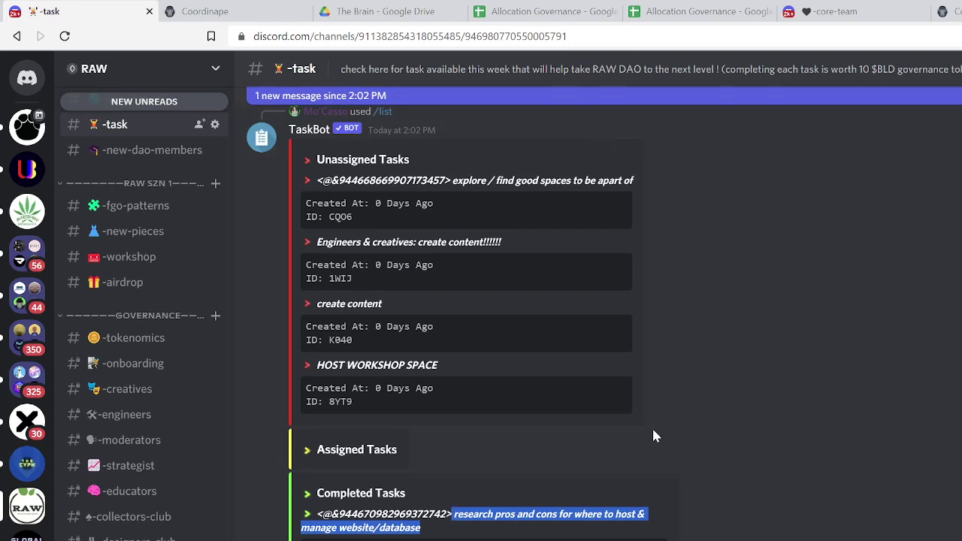
scroll(655, 436, up, 2)
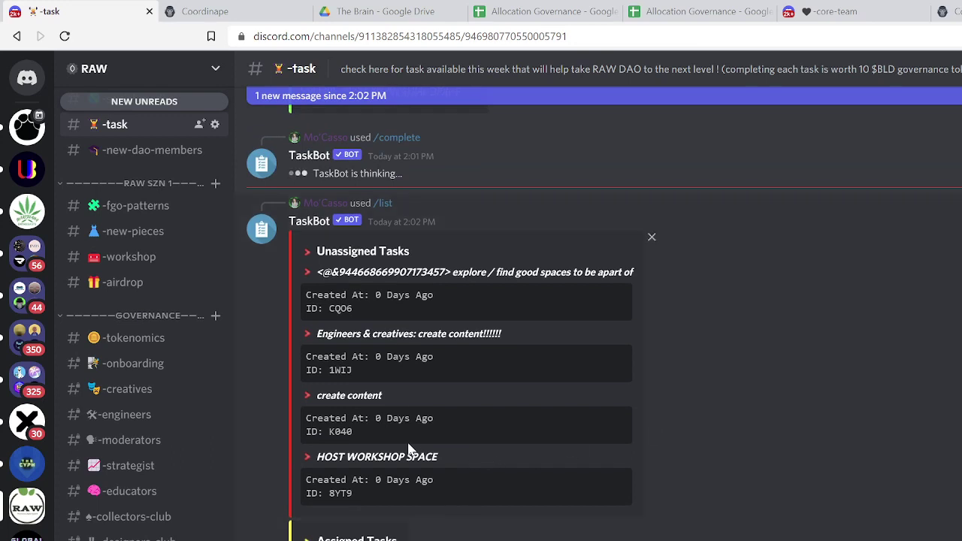
drag(453, 461, 382, 458)
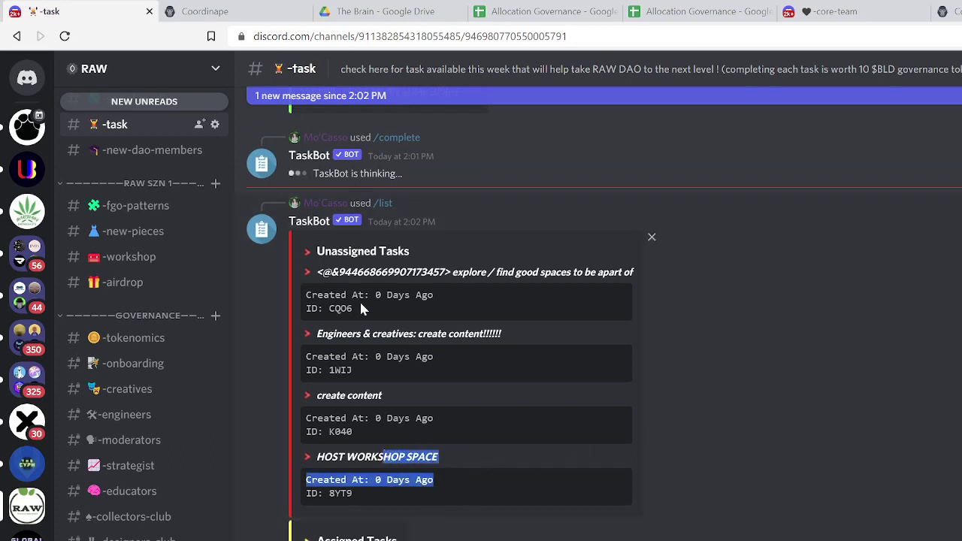
scroll(473, 190, down, 1)
scroll(473, 199, down, 1)
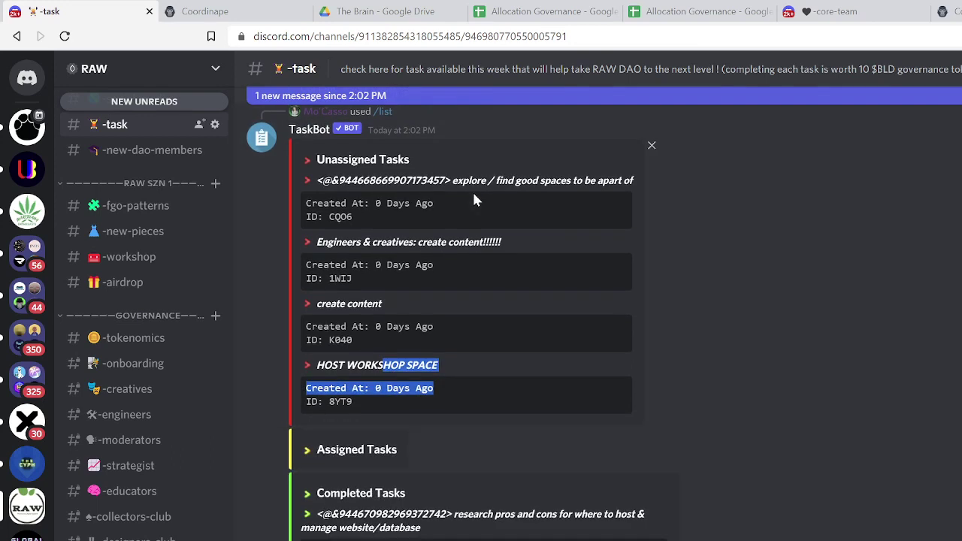
scroll(505, 369, up, 5)
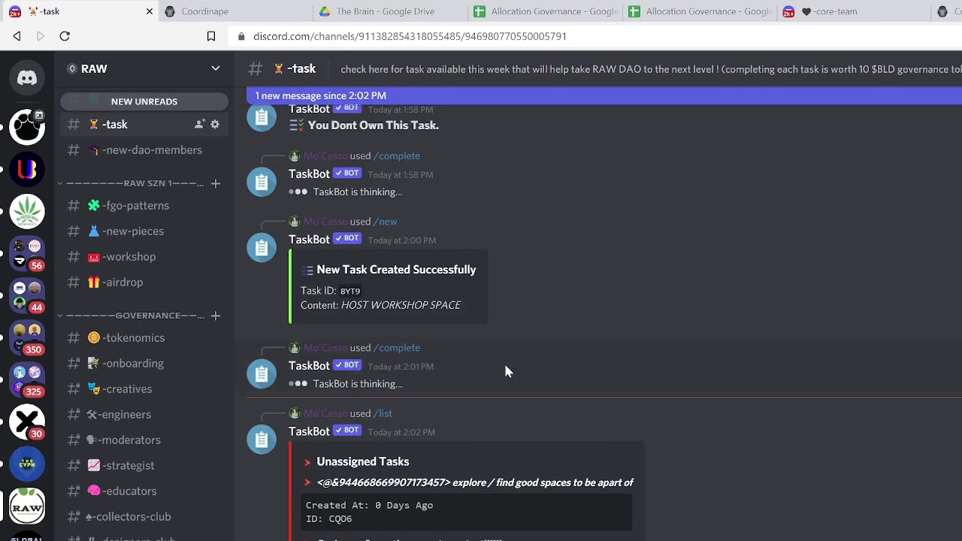
scroll(506, 370, up, 4)
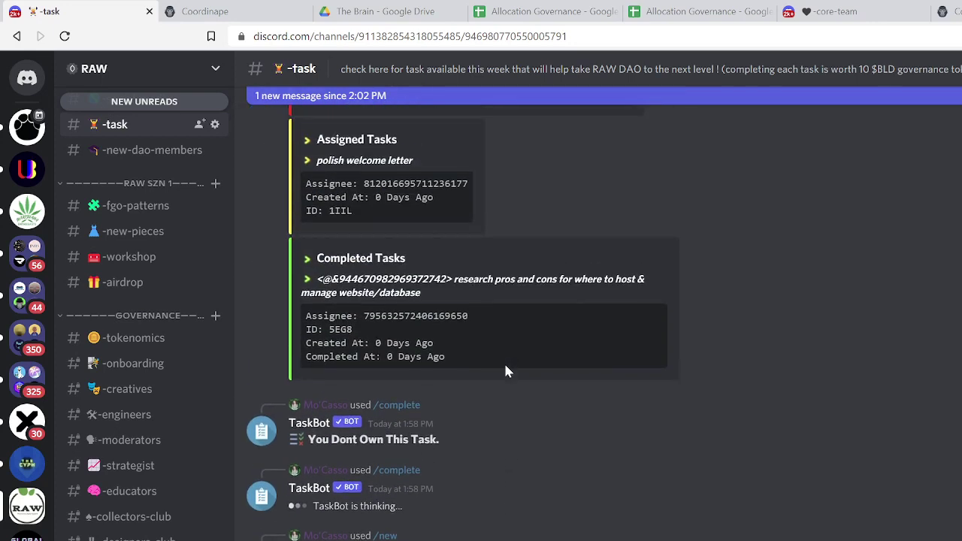
scroll(505, 370, down, 6)
scroll(505, 370, down, 1)
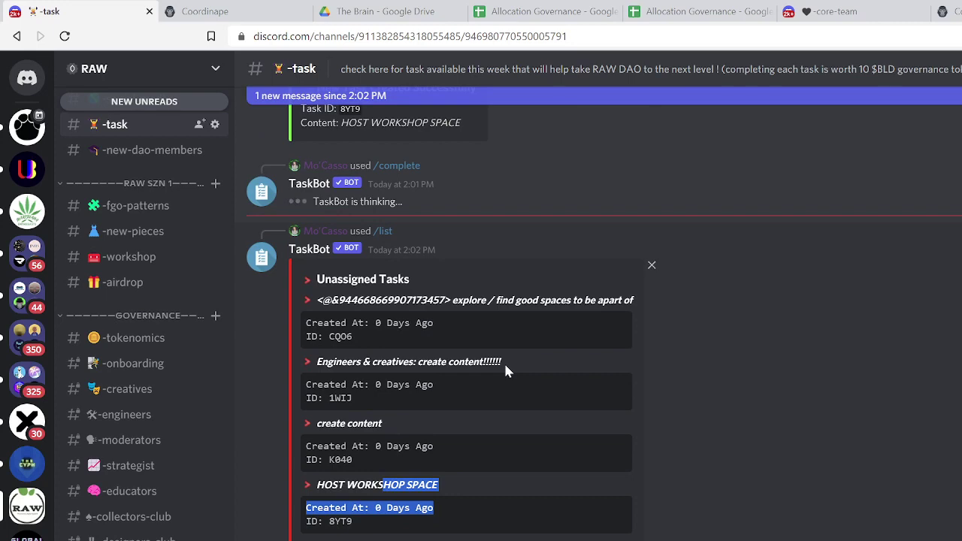
scroll(506, 370, down, 2)
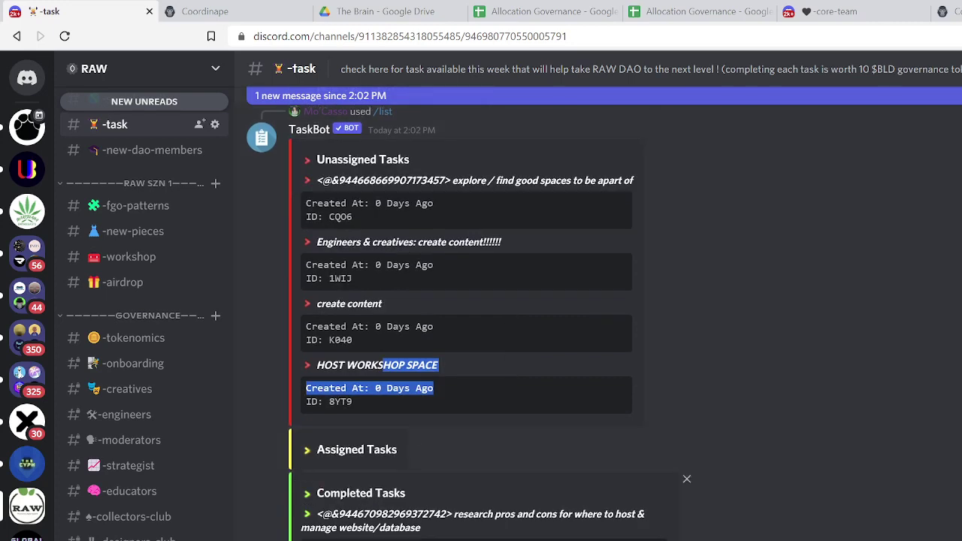
Find TaskBot's creation message for the HOST WORKSHOP SPACE task and check that task's entry in the latest list
scroll(606, 309, up, 5)
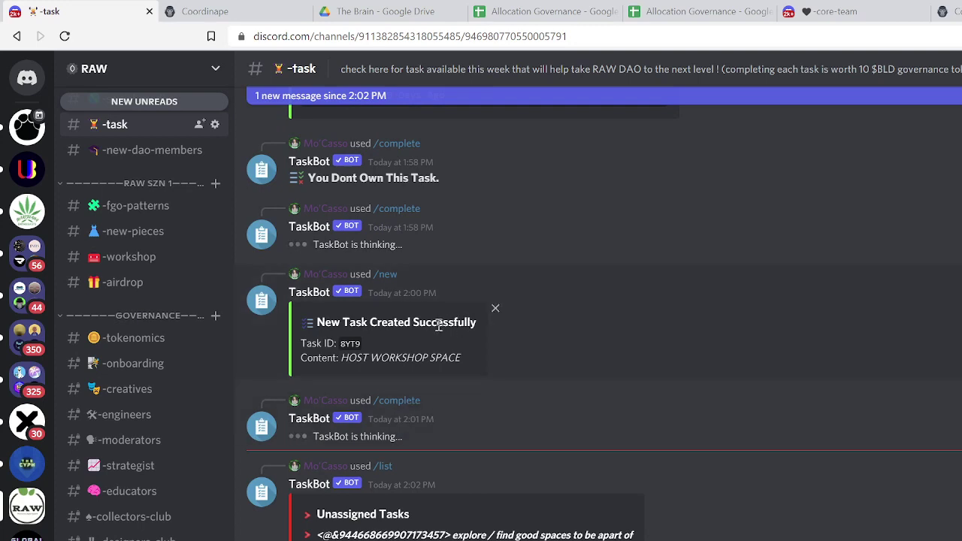
drag(460, 360, 342, 363)
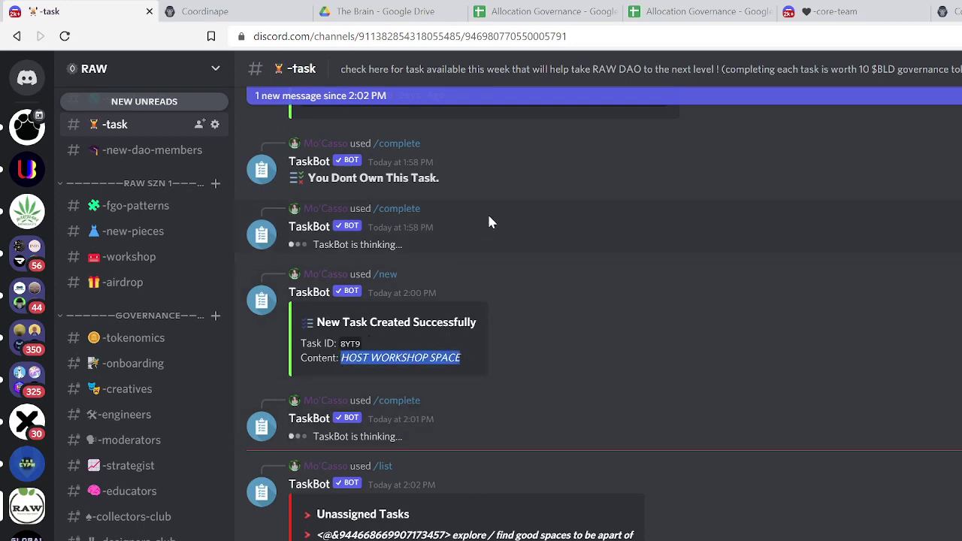
scroll(489, 225, up, 2)
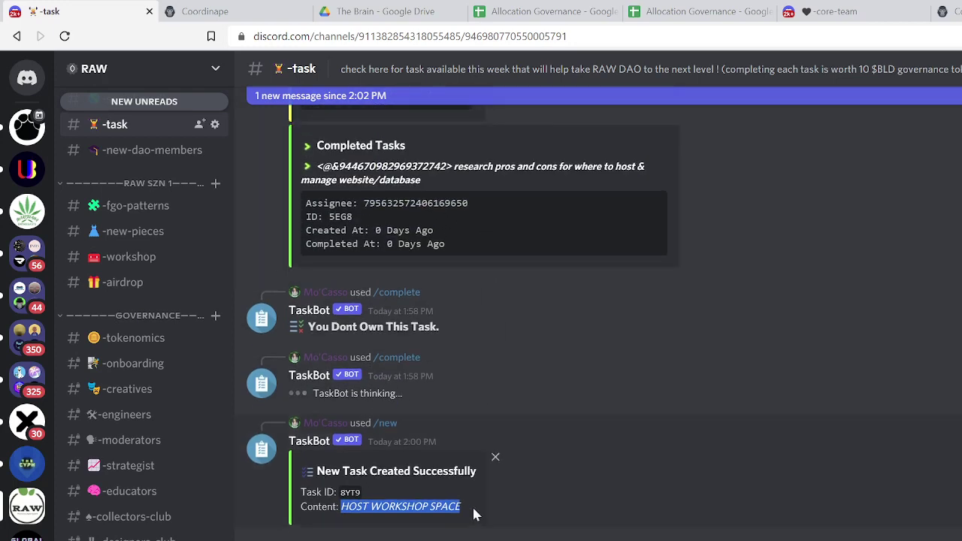
scroll(582, 353, down, 2)
scroll(579, 342, down, 5)
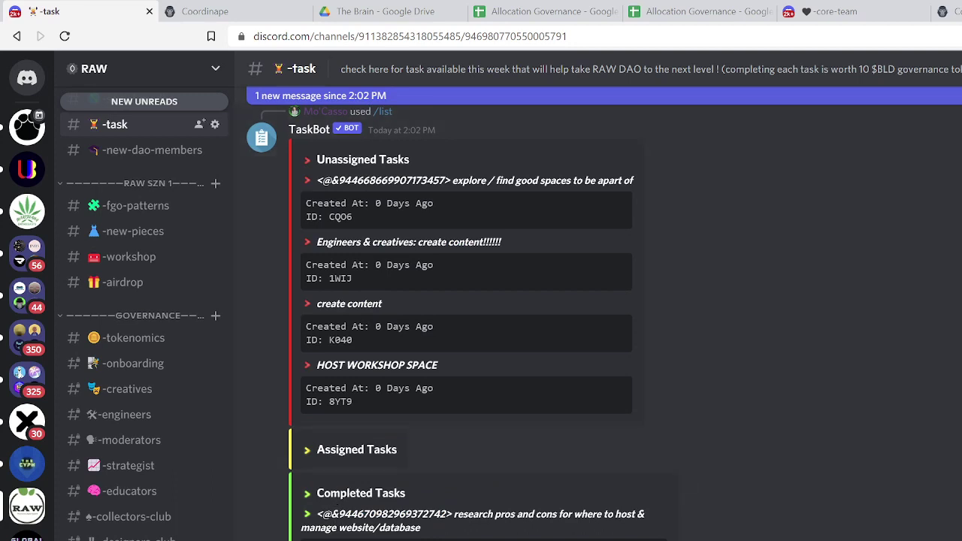
scroll(139, 381, down, 1)
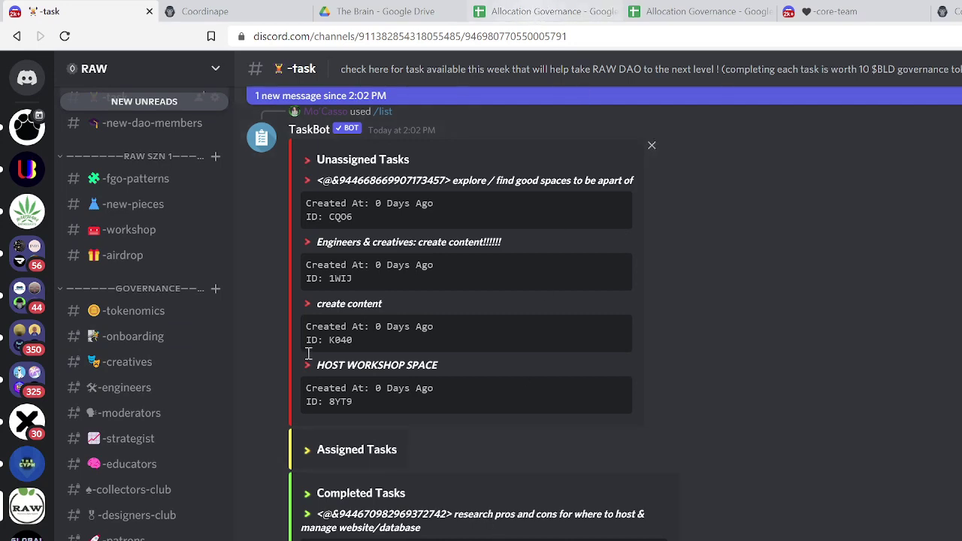
Switch to the Allocation Governance spreadsheet and look over each role's tasks and $BLD rewards on the RAW governance contribution sheet
click(575, 13)
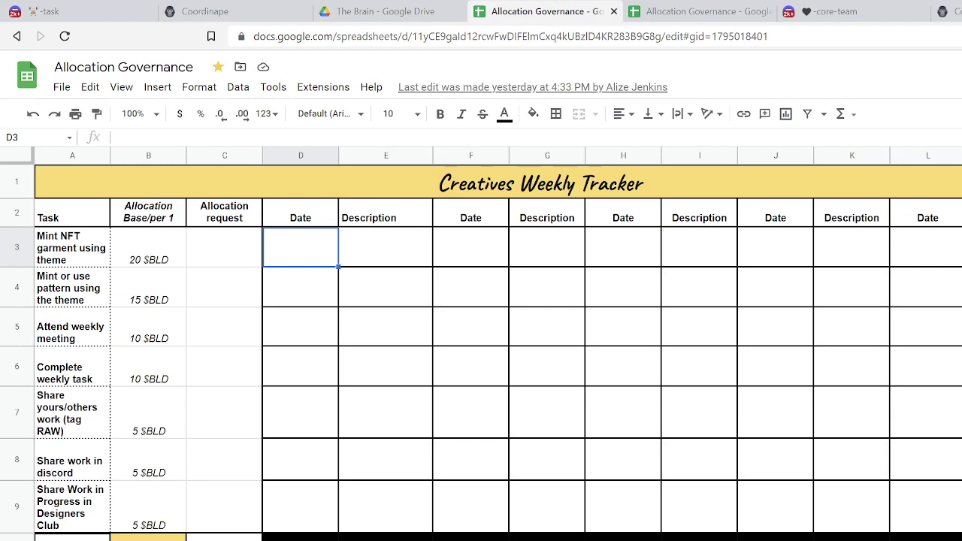
key(ctrl+shift+Page_Up)
scroll(644, 277, down, 4)
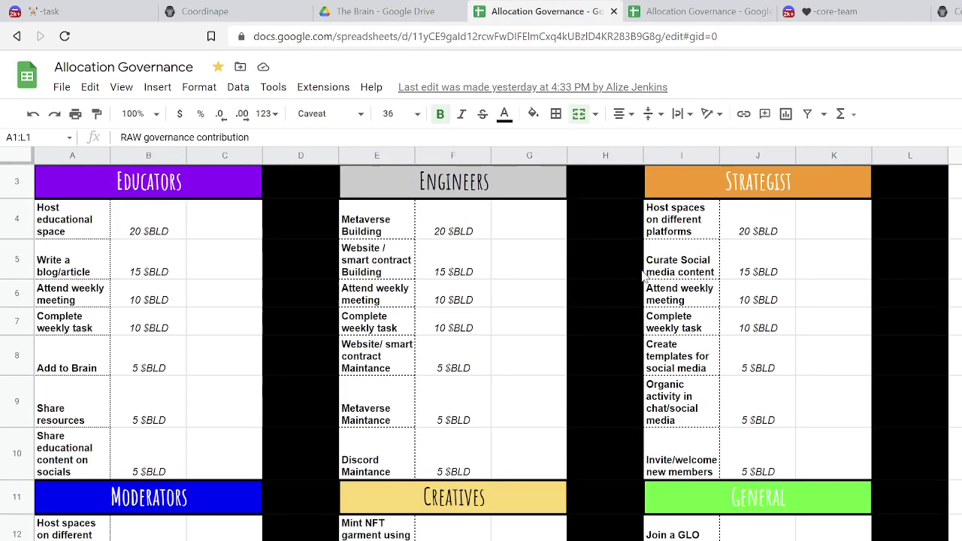
scroll(644, 277, down, 3)
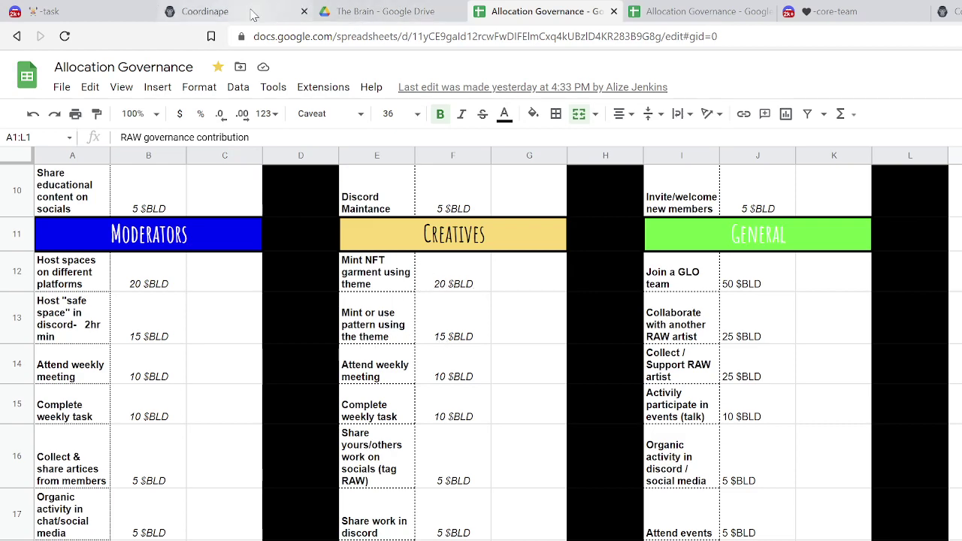
Switch to Discord and open the -educators channel in the Governance section of the RAW server
click(46, 11)
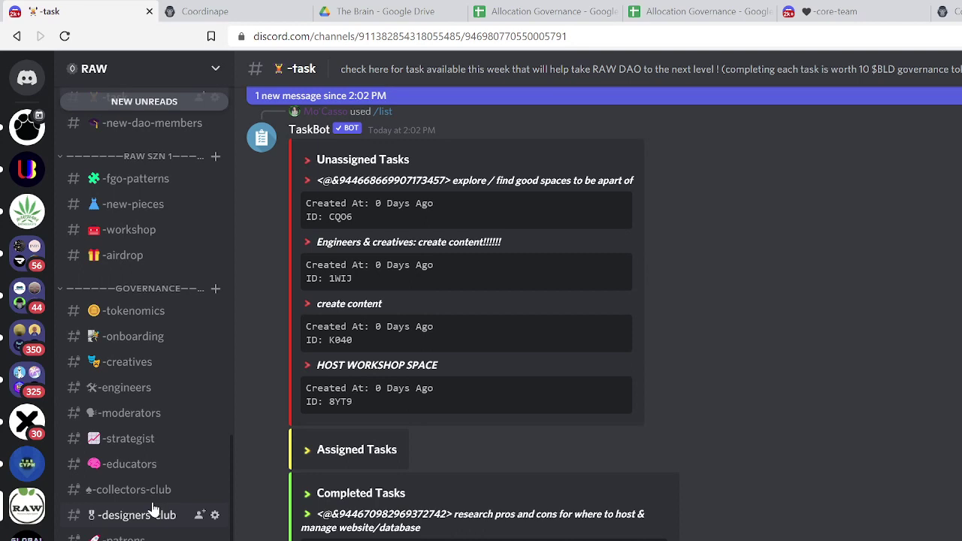
click(144, 471)
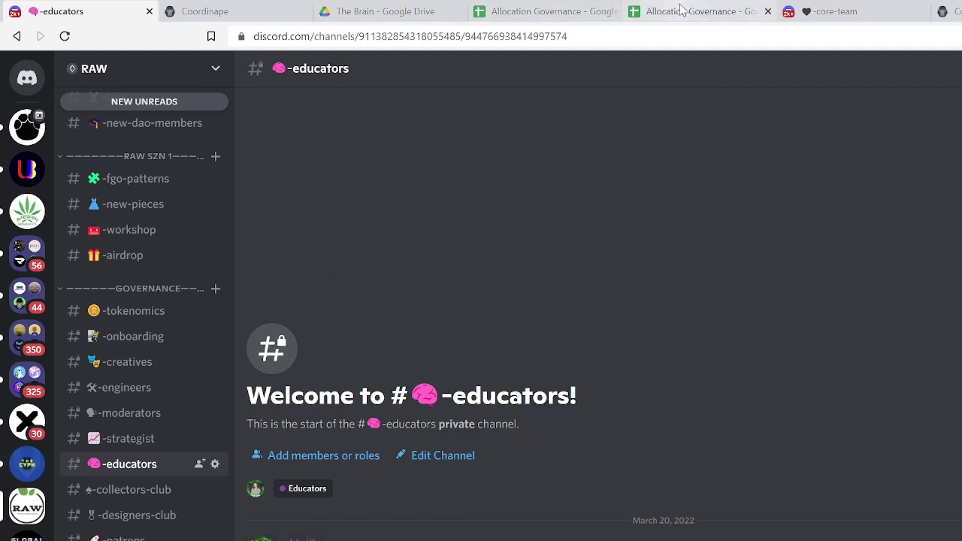
Switch to Coordinape's RAW DAO allocation page and look over the GIVE allocations and notes on the members' cards
click(269, 13)
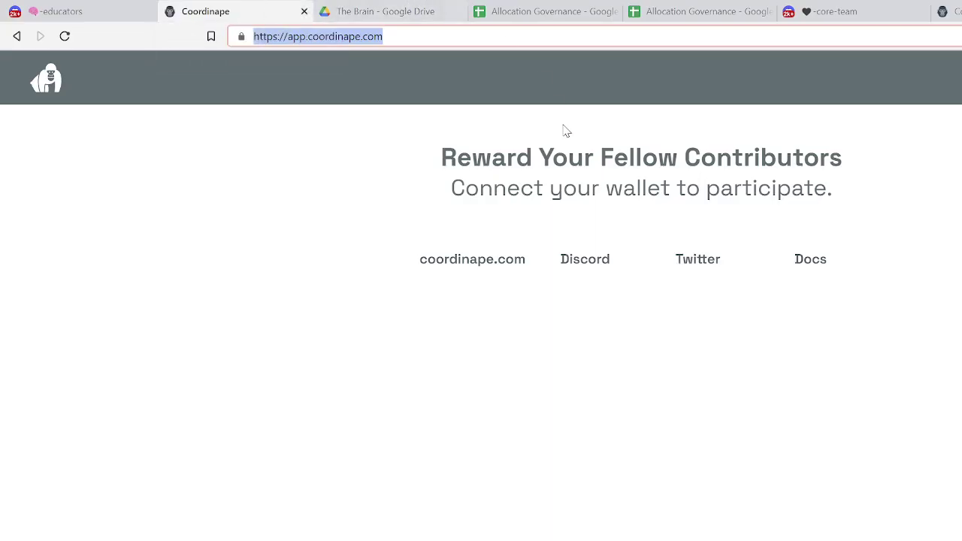
click(945, 11)
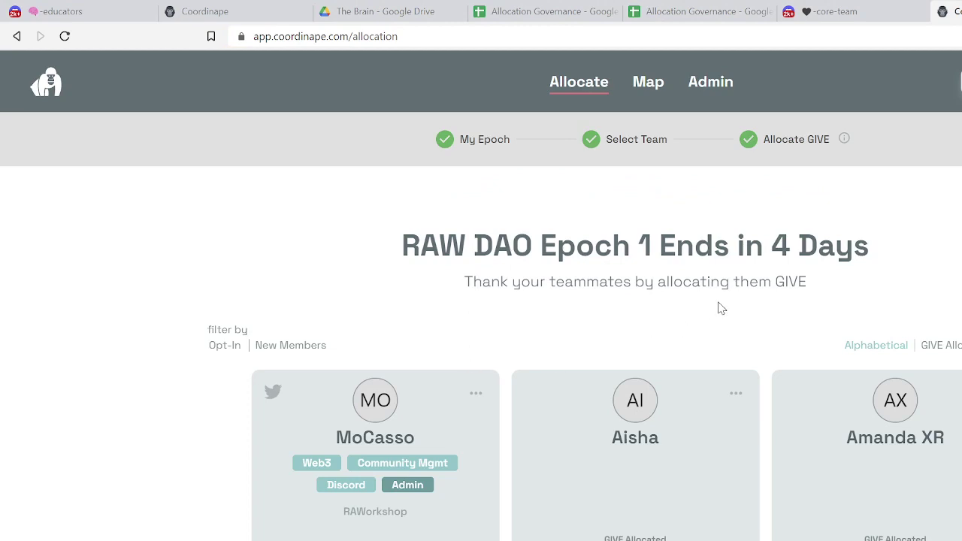
scroll(742, 286, down, 2)
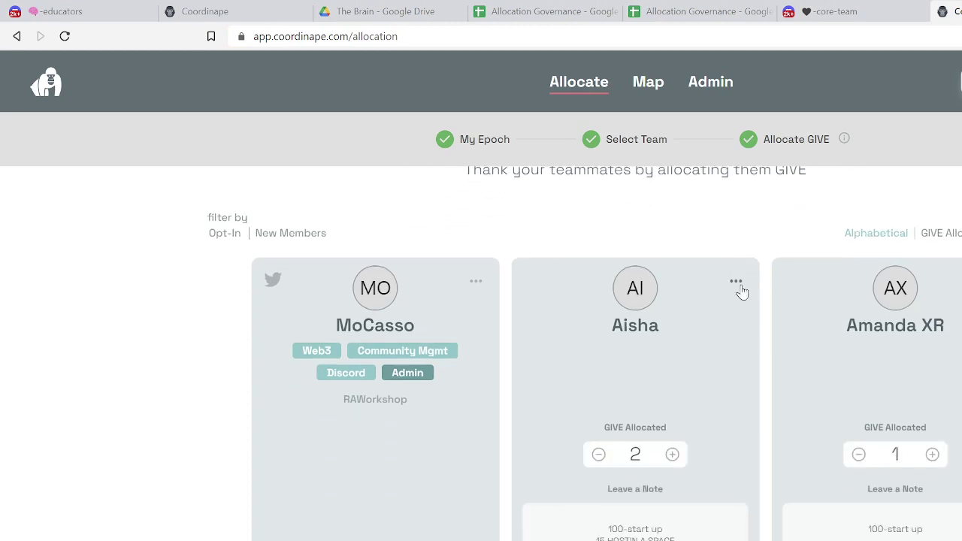
scroll(742, 291, down, 10)
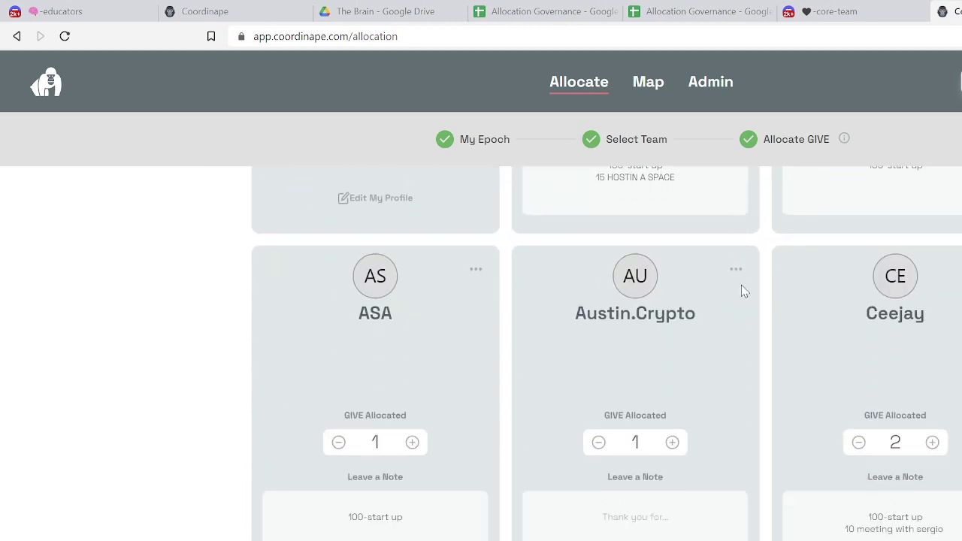
scroll(742, 291, up, 10)
scroll(742, 292, down, 6)
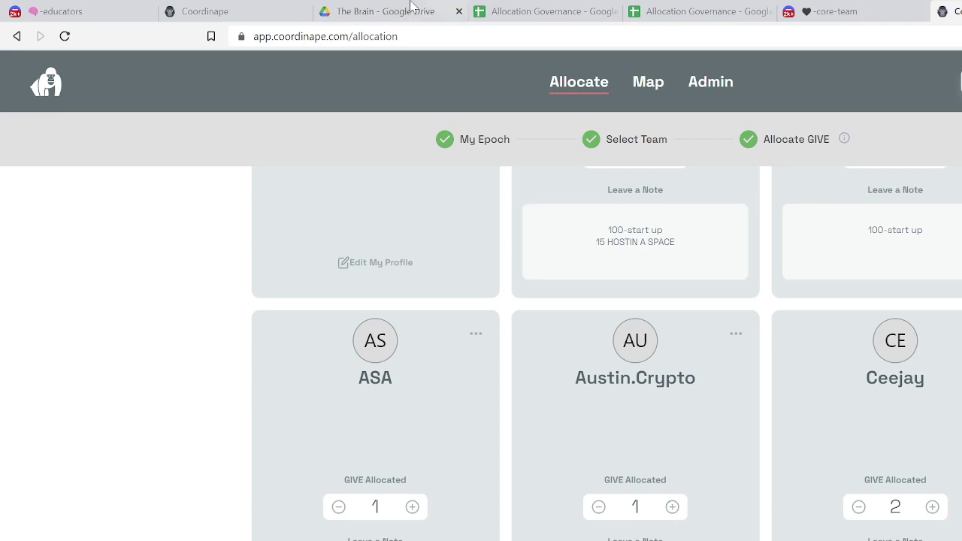
Close the extra Coordinape page that asks for a wallet connection and return to the -educators channel in Discord
click(204, 12)
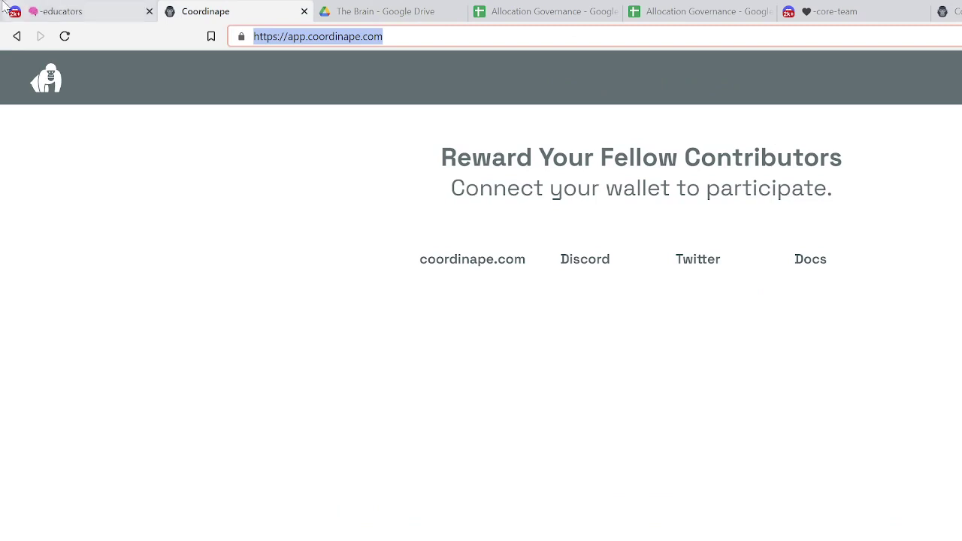
click(304, 12)
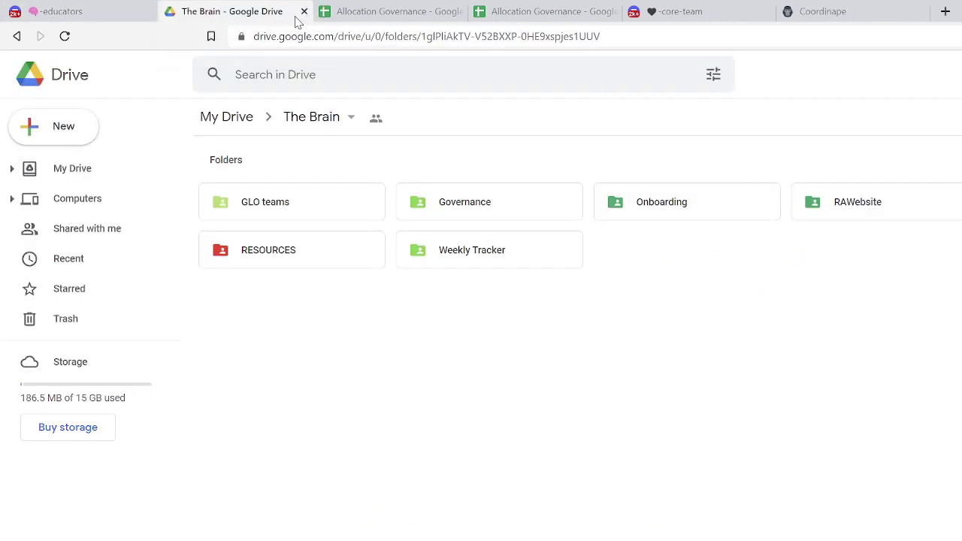
click(109, 11)
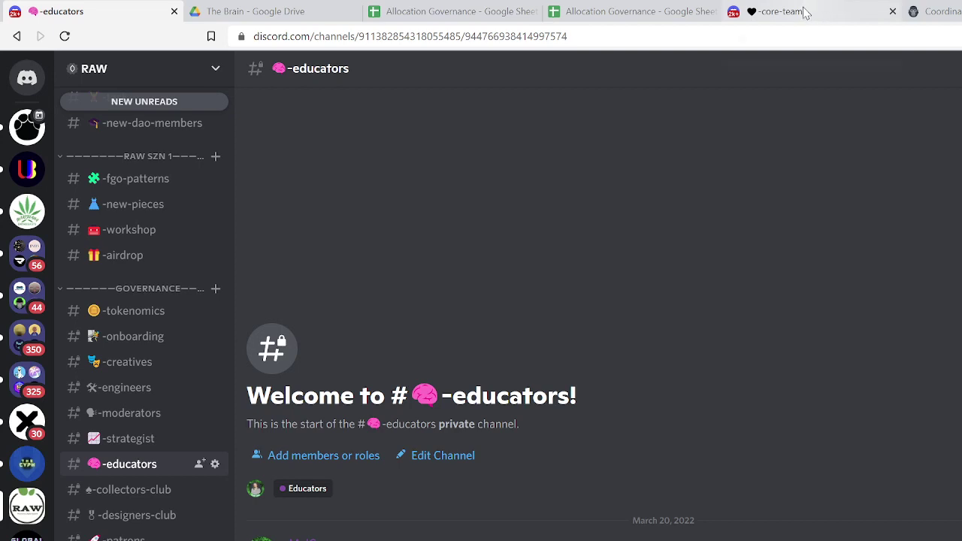
In Coordinape, raise the GIVE allocated on the AU member card to 4, with the note lines "100- 3/20/22" and "25-3/27/22"
click(945, 8)
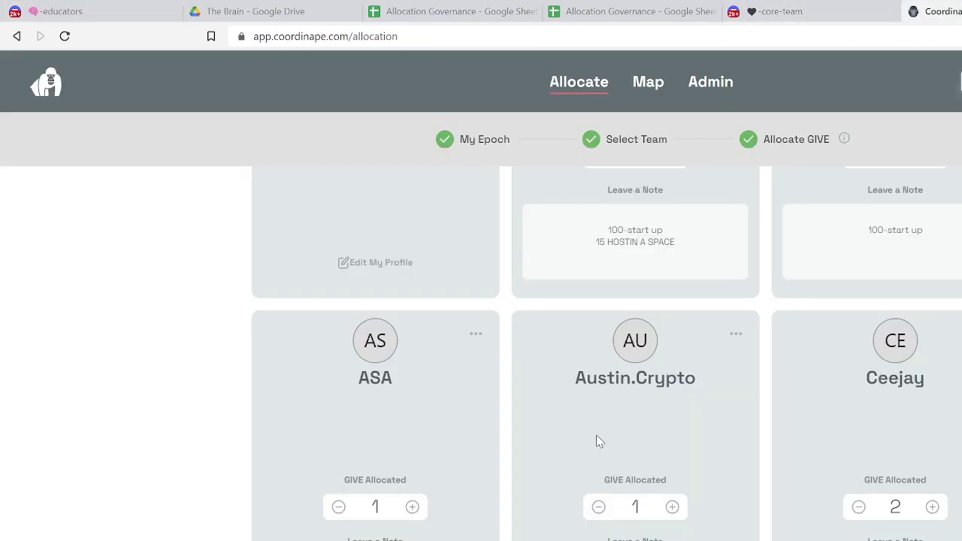
click(672, 507)
click(118, 15)
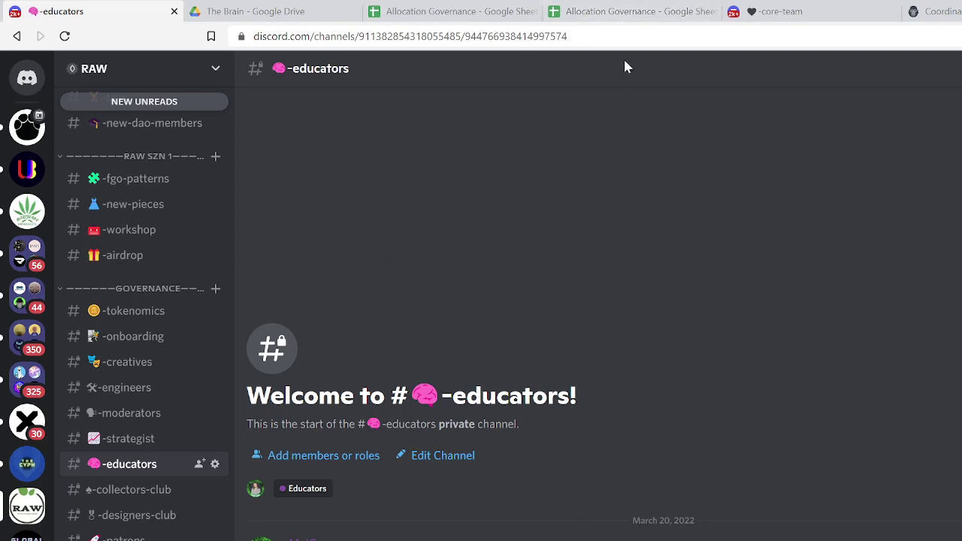
click(928, 11)
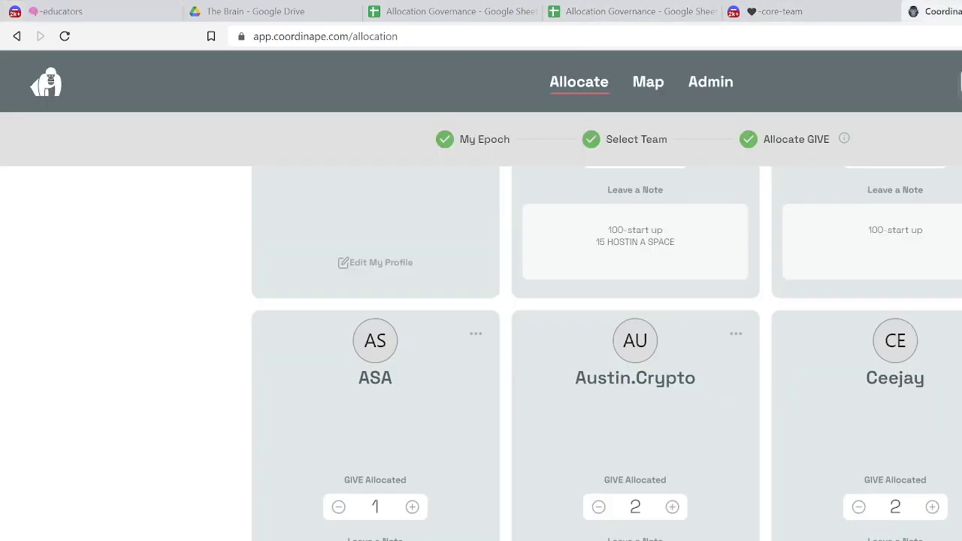
click(672, 508)
click(672, 507)
scroll(607, 353, down, 3)
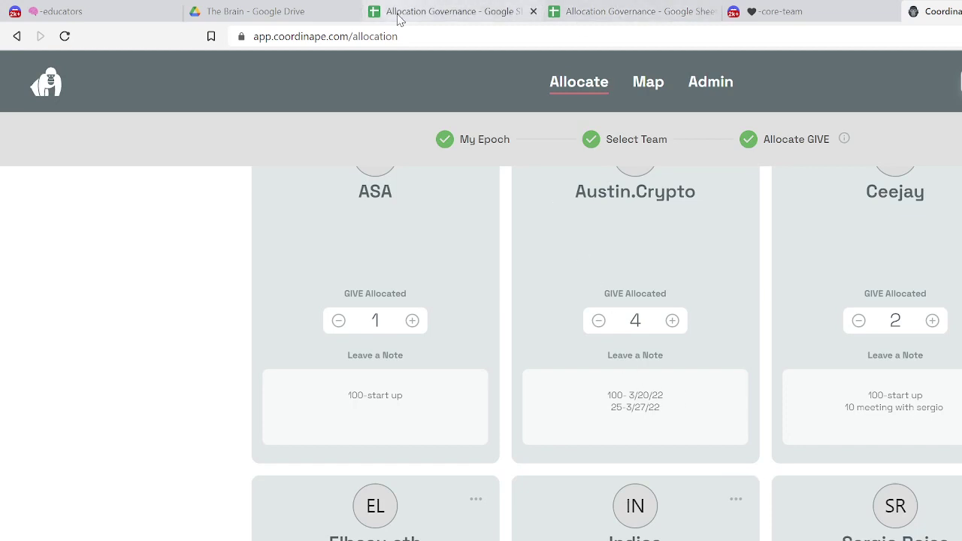
Recheck The Brain folder in Google Drive and the Coordinape member allocations, and open the -strategist channel in Discord
click(284, 14)
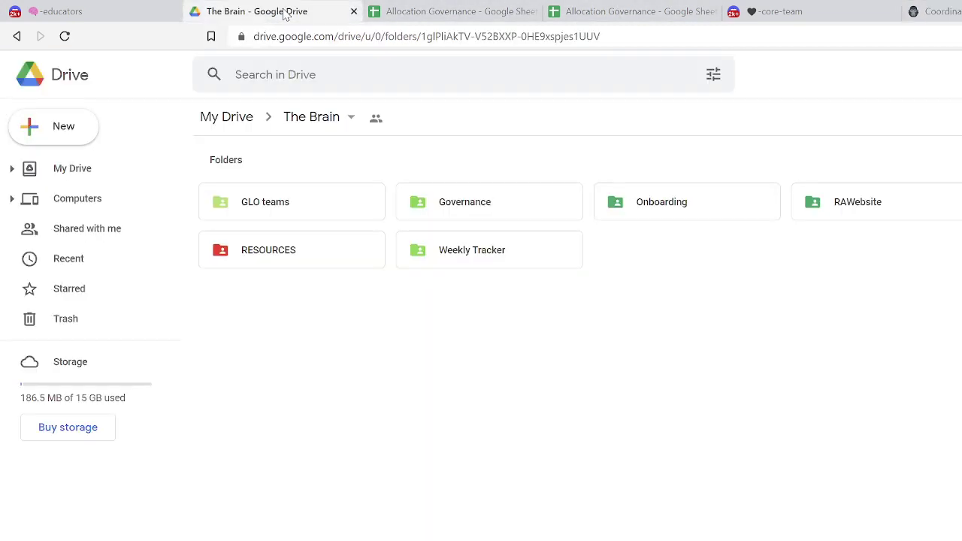
click(116, 14)
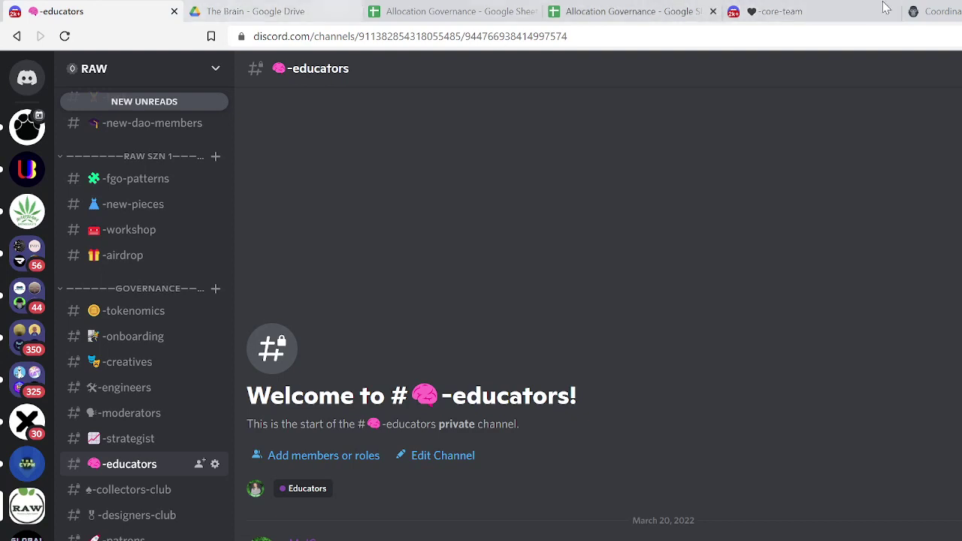
click(936, 12)
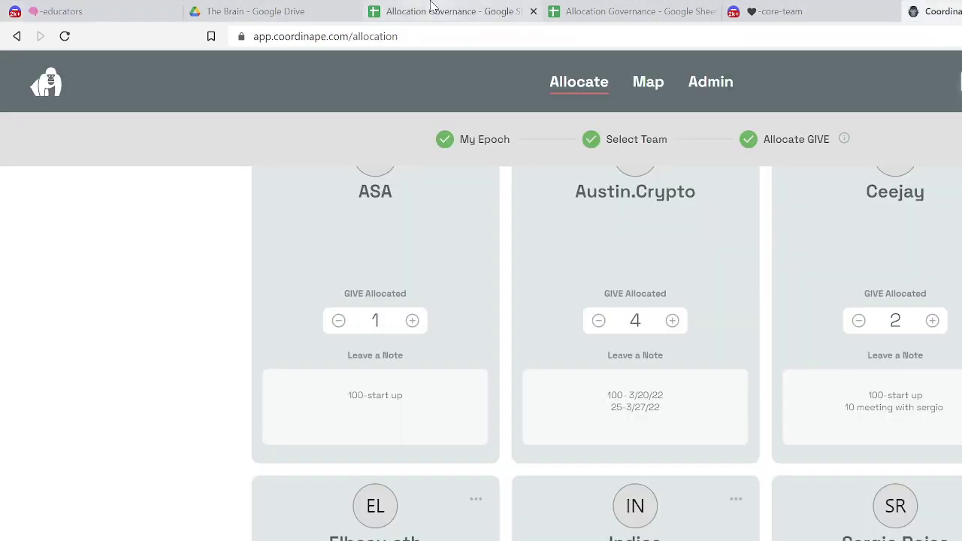
click(56, 11)
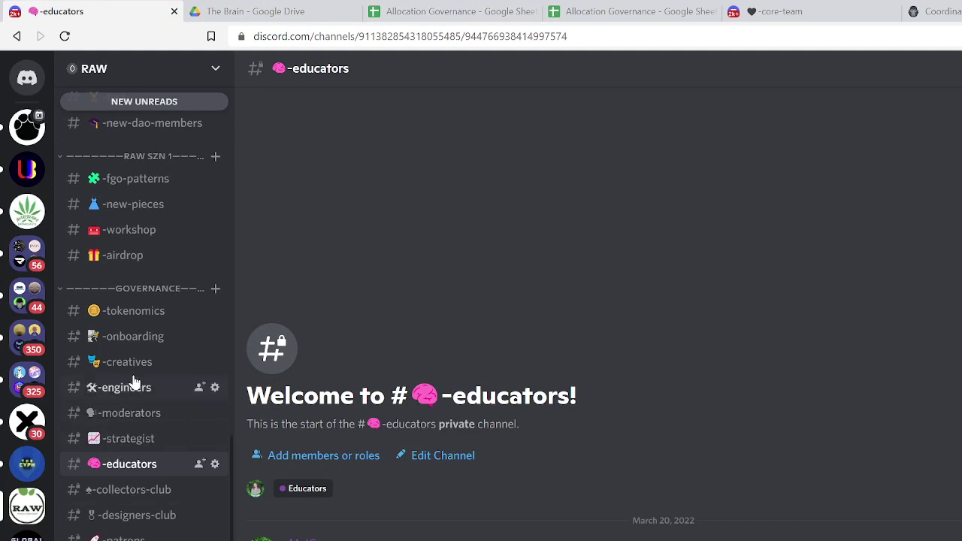
click(158, 440)
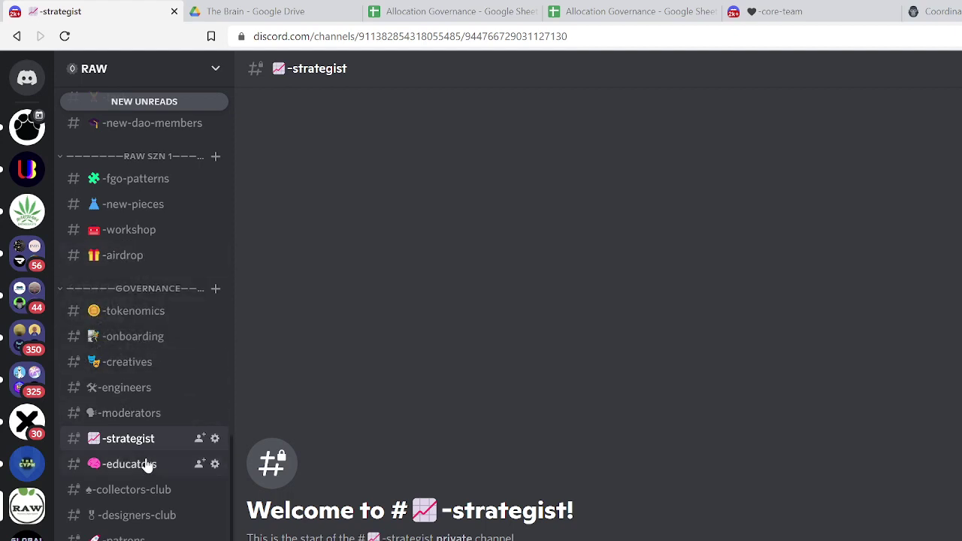
Run TaskBot's /list command in the -task channel with the user option set to a specific member
scroll(144, 455, up, 4)
click(116, 338)
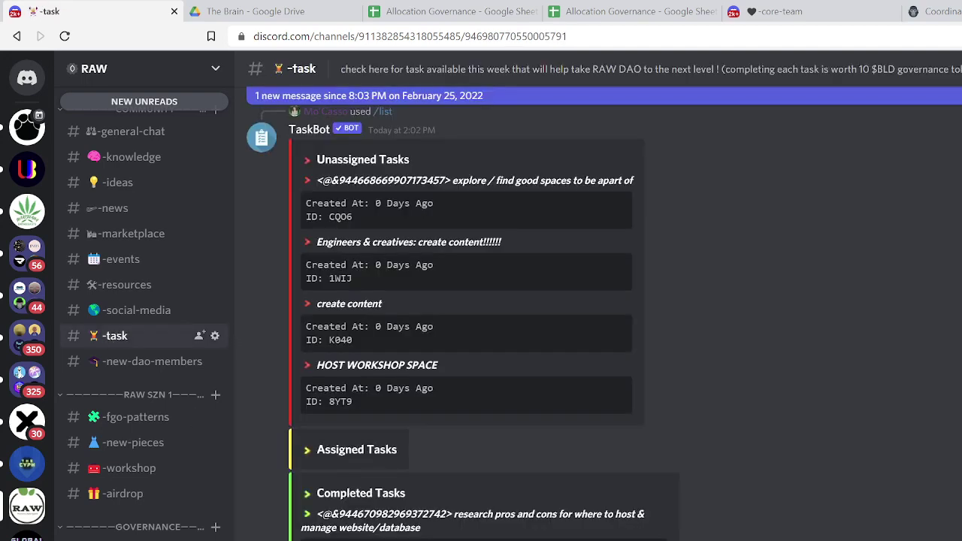
text(/)
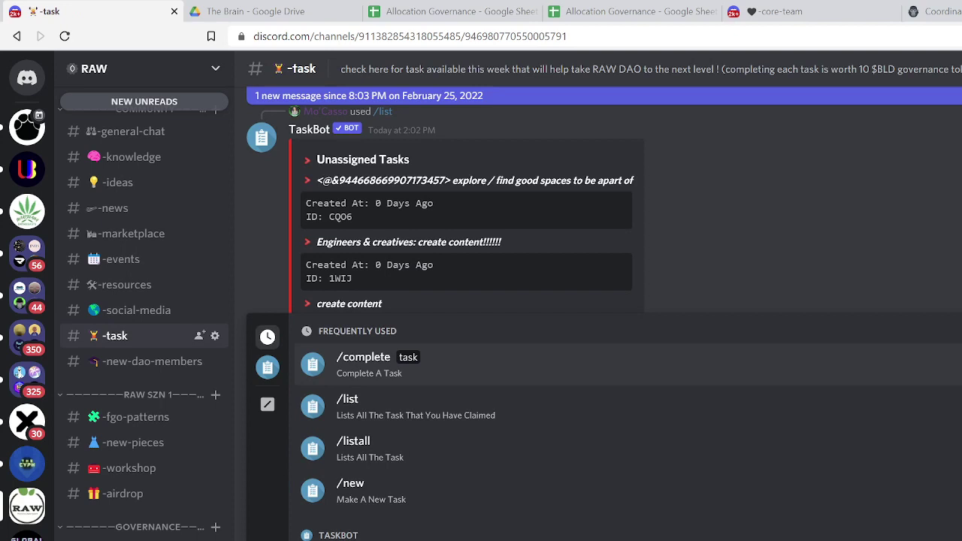
text(li)
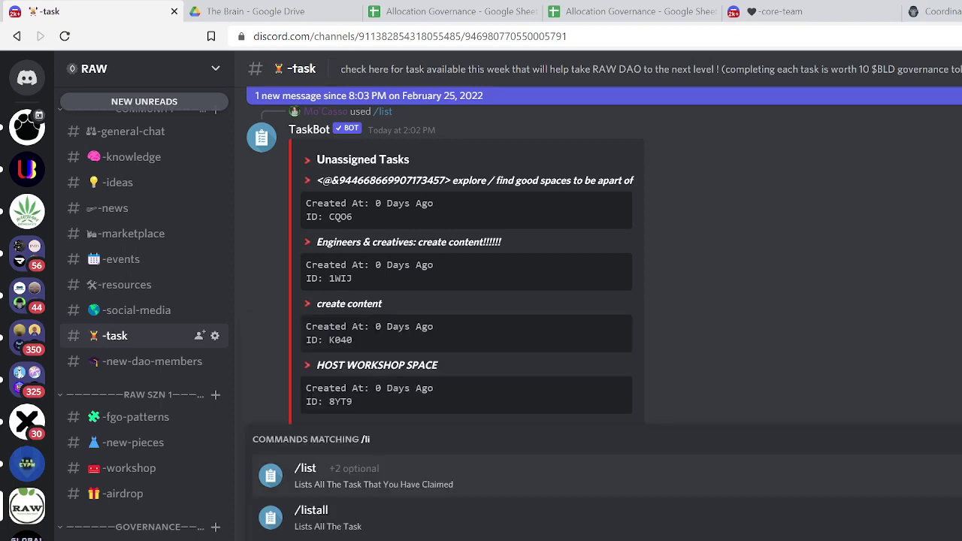
click(376, 488)
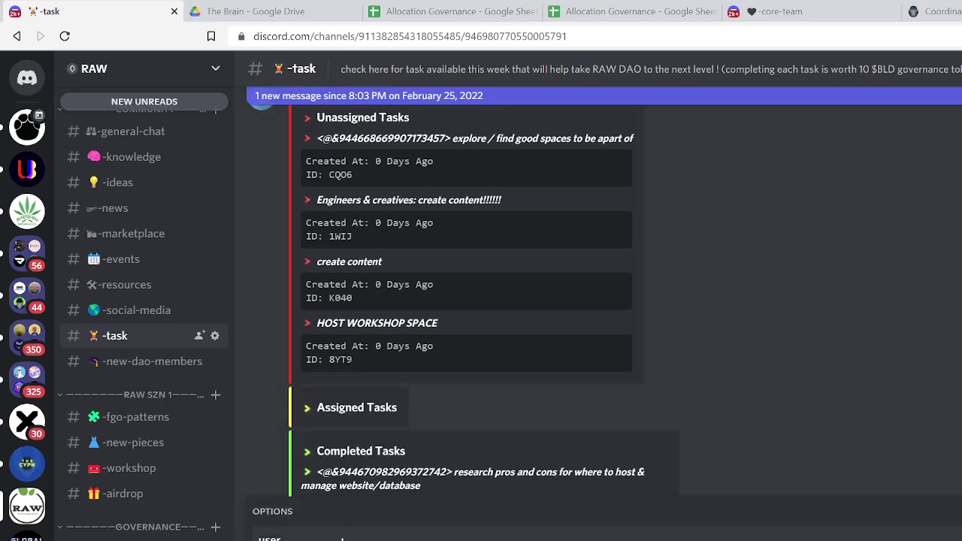
click(342, 539)
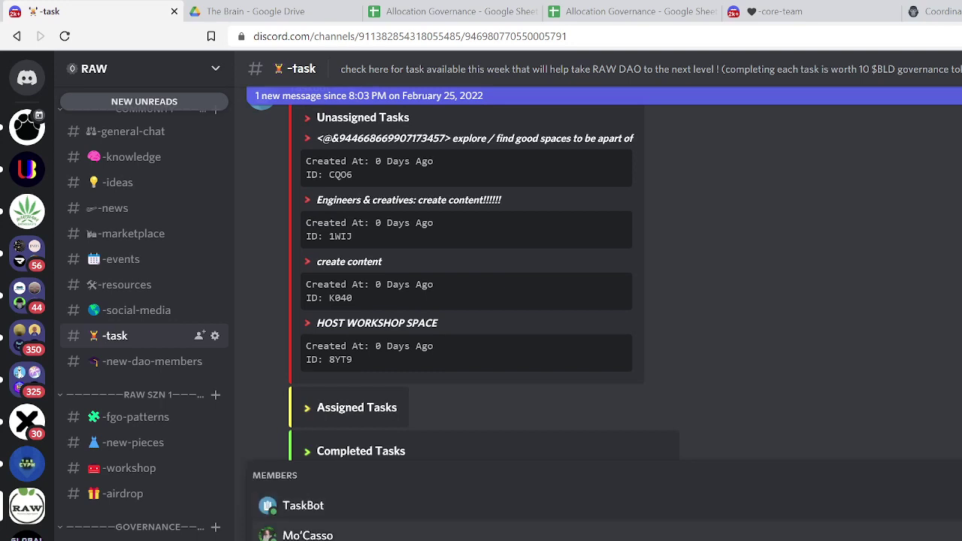
text(chy)
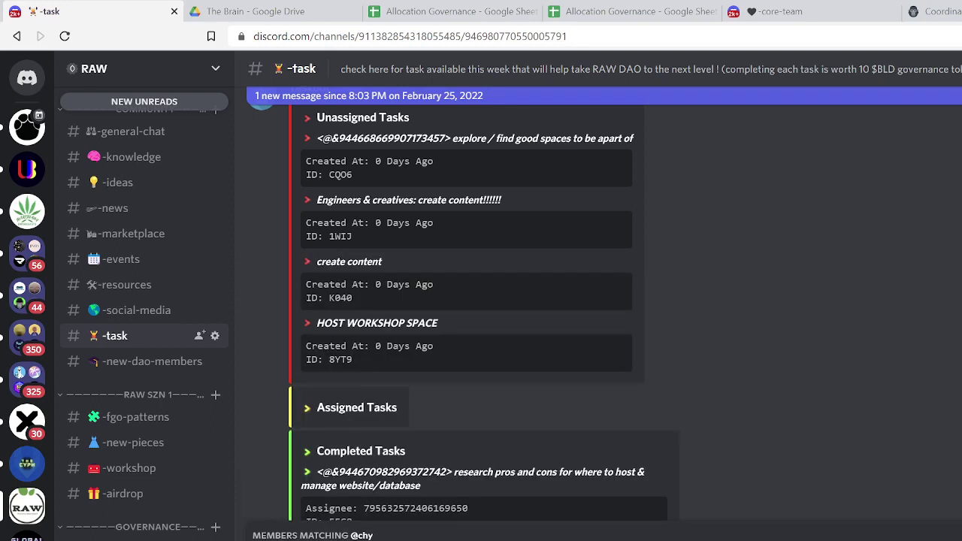
key(Tab)
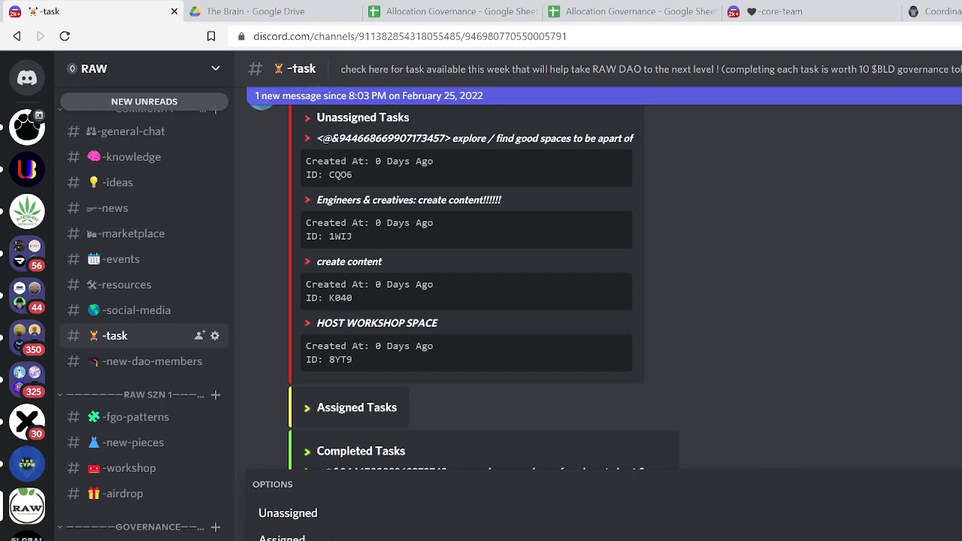
key(Escape)
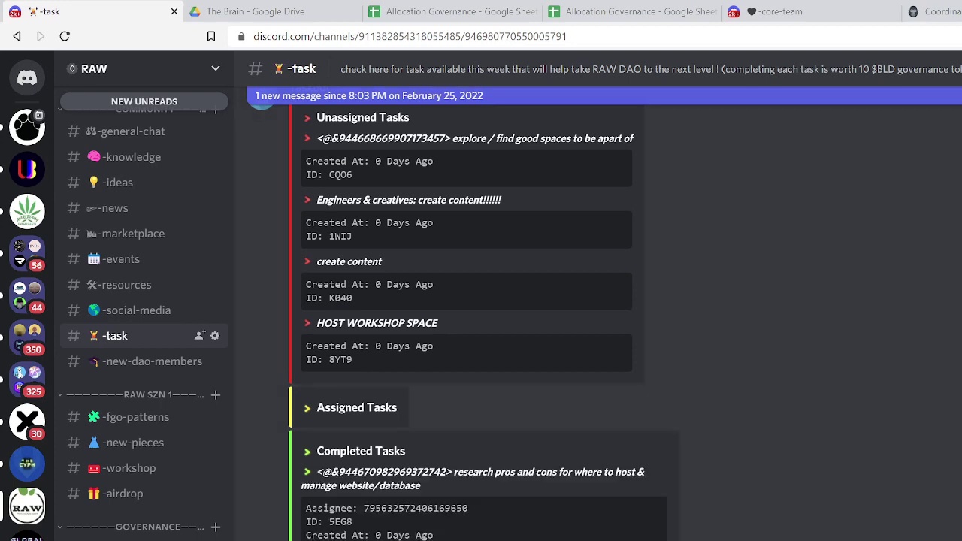
Review the unassigned, assigned and completed tasks in TaskBot's list together with the preceding /complete request
scroll(604, 313, down, 1)
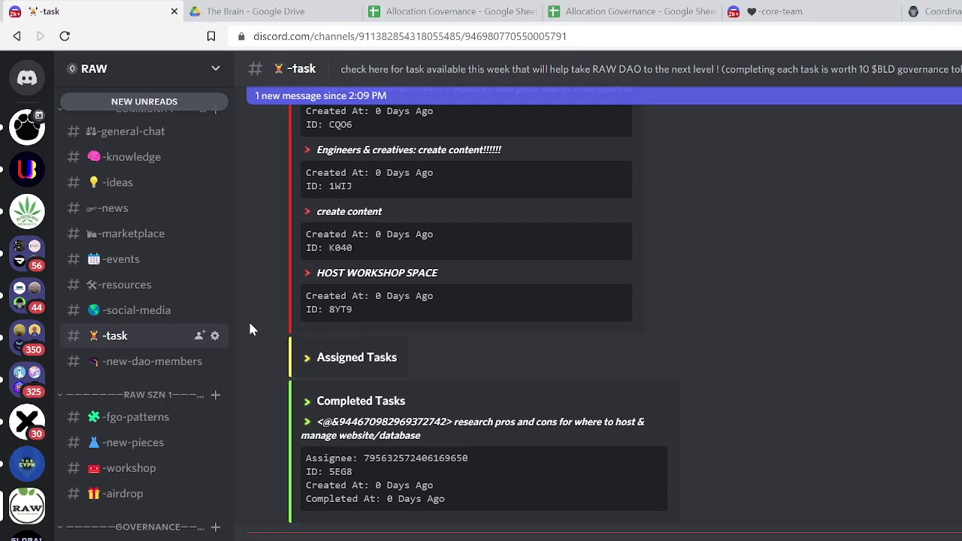
scroll(252, 329, up, 3)
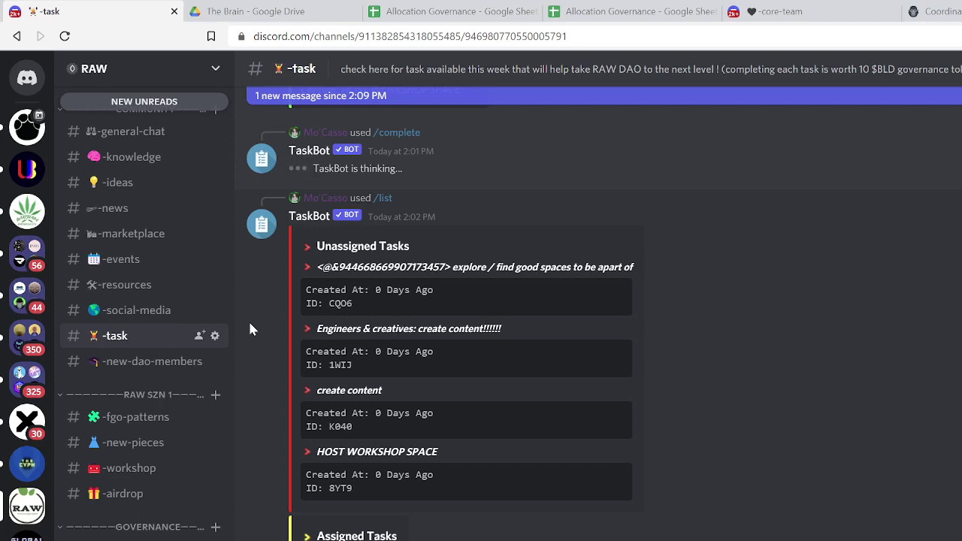
scroll(408, 368, down, 3)
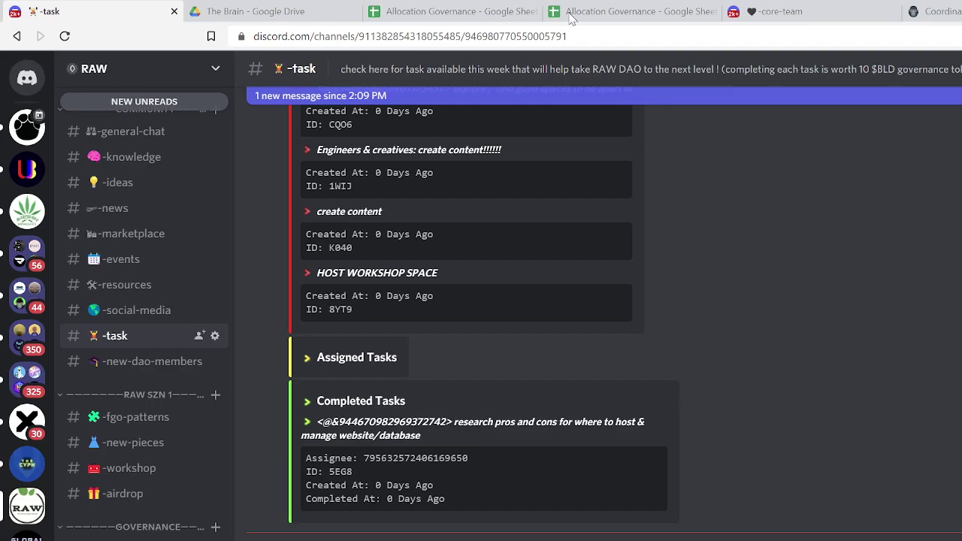
Switch to the Allocation Governance spreadsheet and open the Distribution sheet with members' weekly totals
click(432, 9)
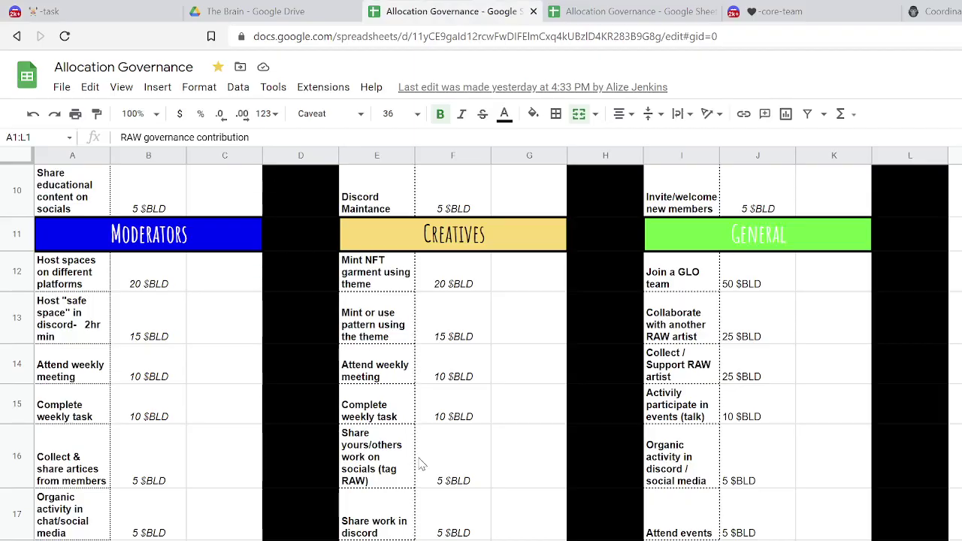
key(ctrl+shift+Page_Down)
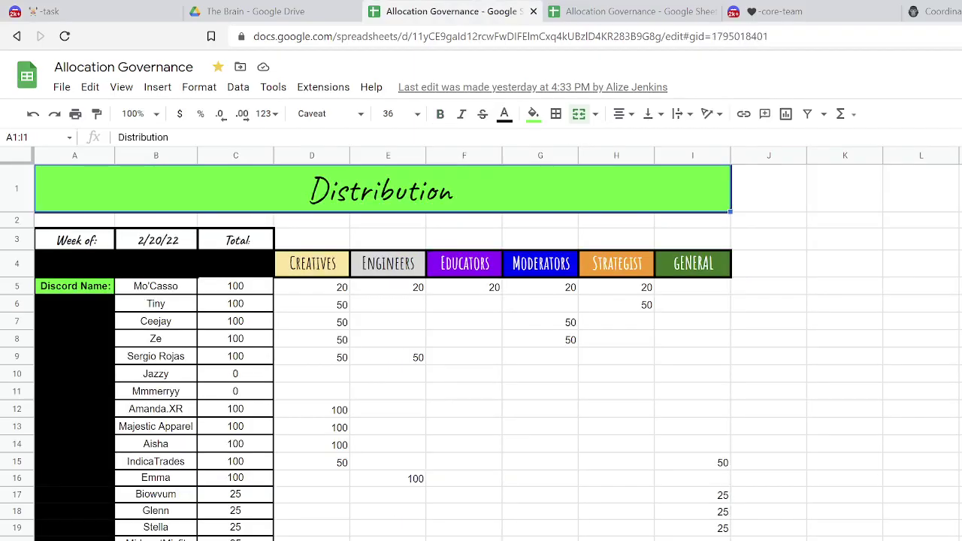
Open the Creatives Weekly Tracker sheet and review its creative and General tasks with their $BLD allocation bases
key(ctrl+shift+Page_Down)
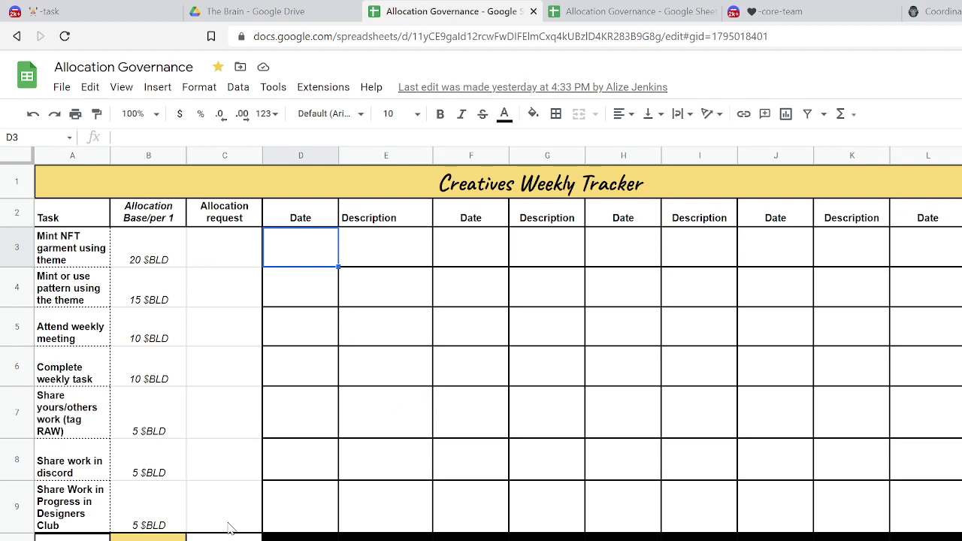
scroll(260, 374, down, 4)
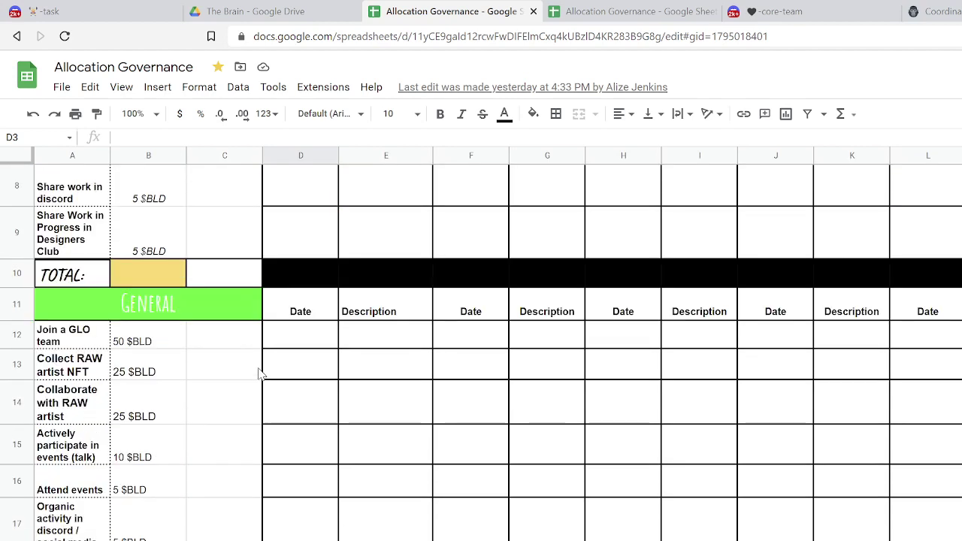
scroll(259, 373, up, 4)
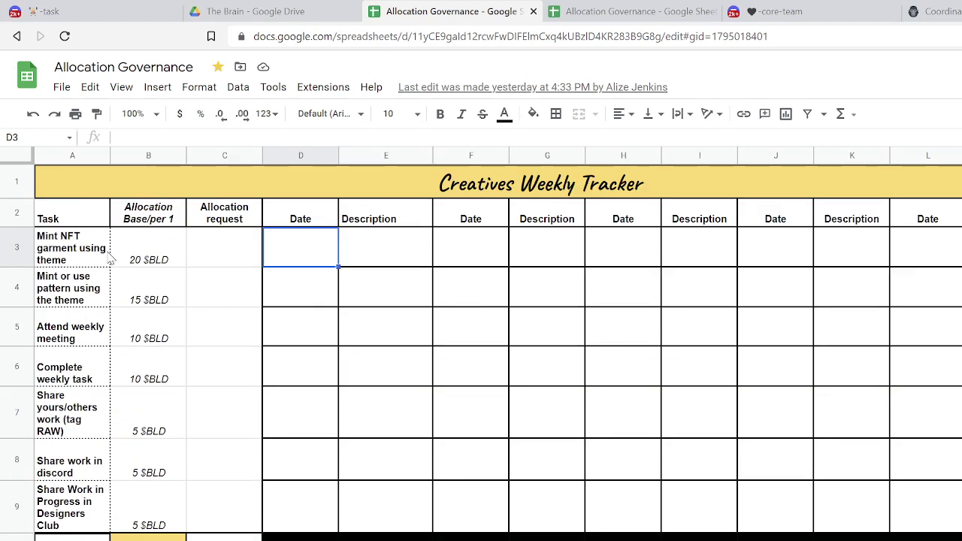
Revisit The Brain folder in Google Drive and the members' GIVE allocations in Coordinape, and return to Discord's -task channel
click(314, 9)
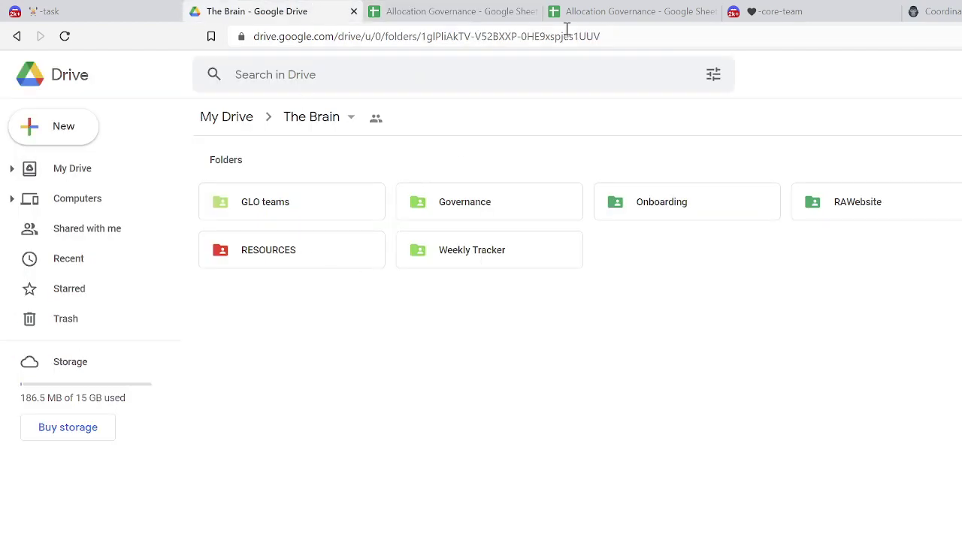
click(124, 9)
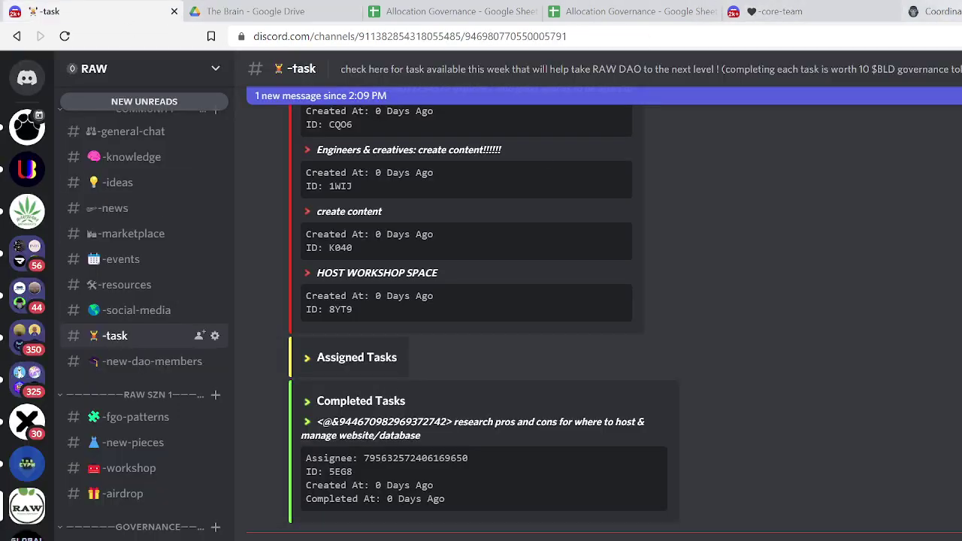
key(ctrl+9)
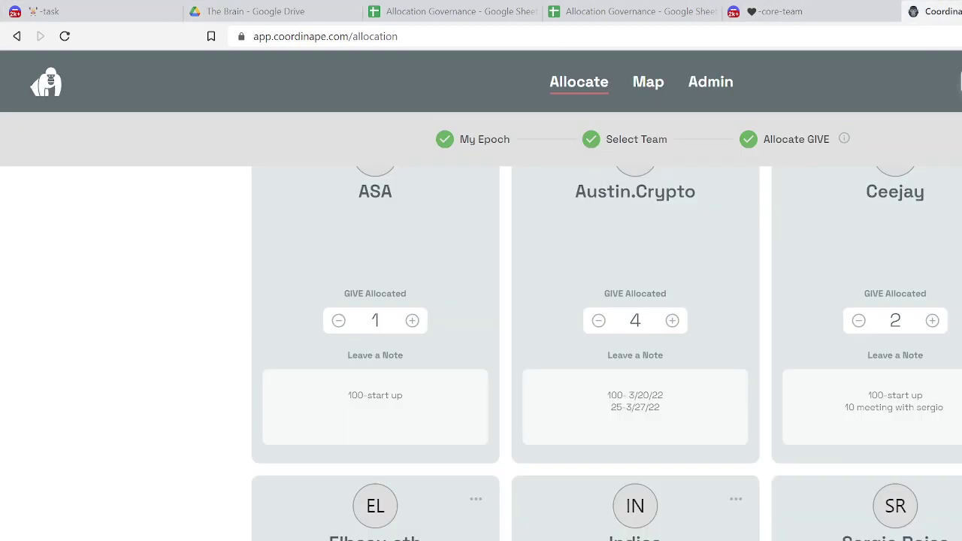
click(139, 15)
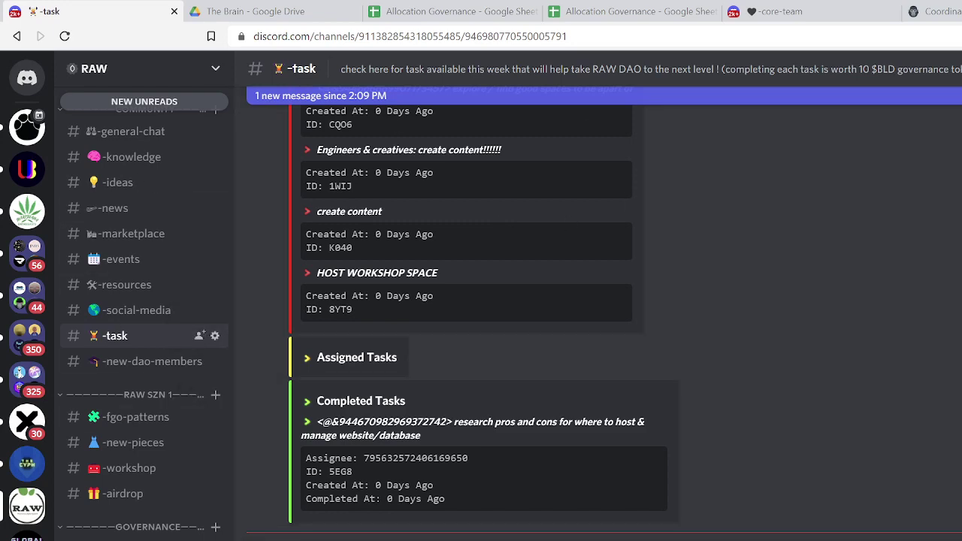
key(alt+Tab)
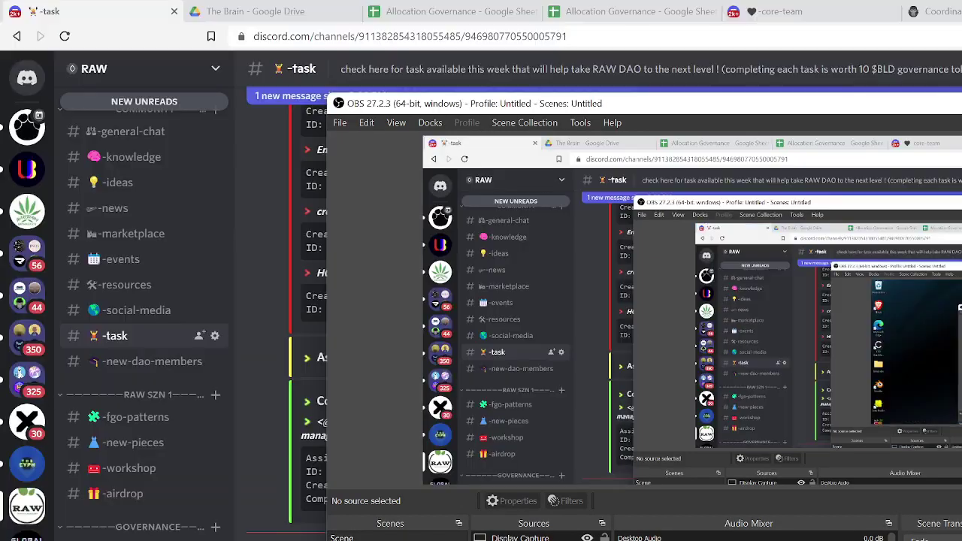